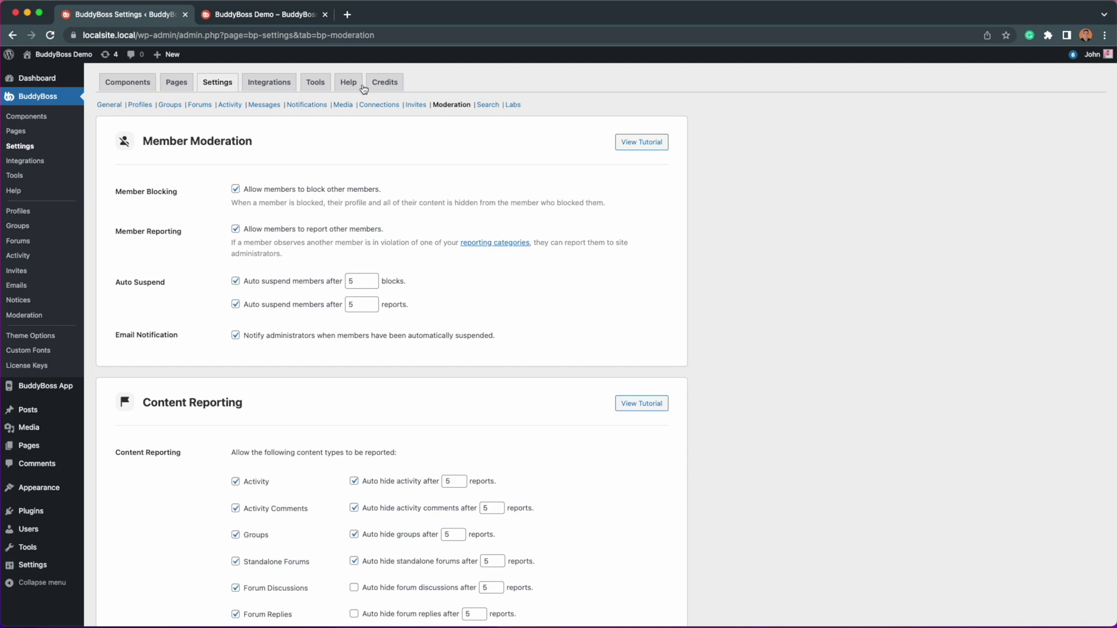
- Switch to the BuddyBoss Demo tab to see the front-end Activity Feed
{"action": "left_click", "coordinate": [285, 17]}
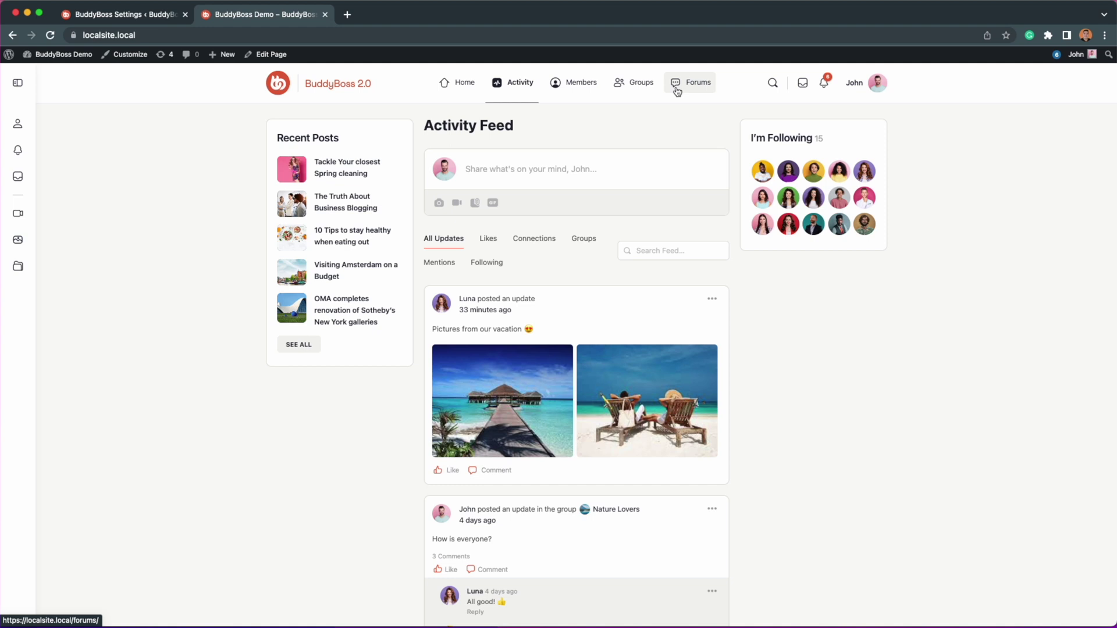
{"action": "left_click", "coordinate": [772, 82]}
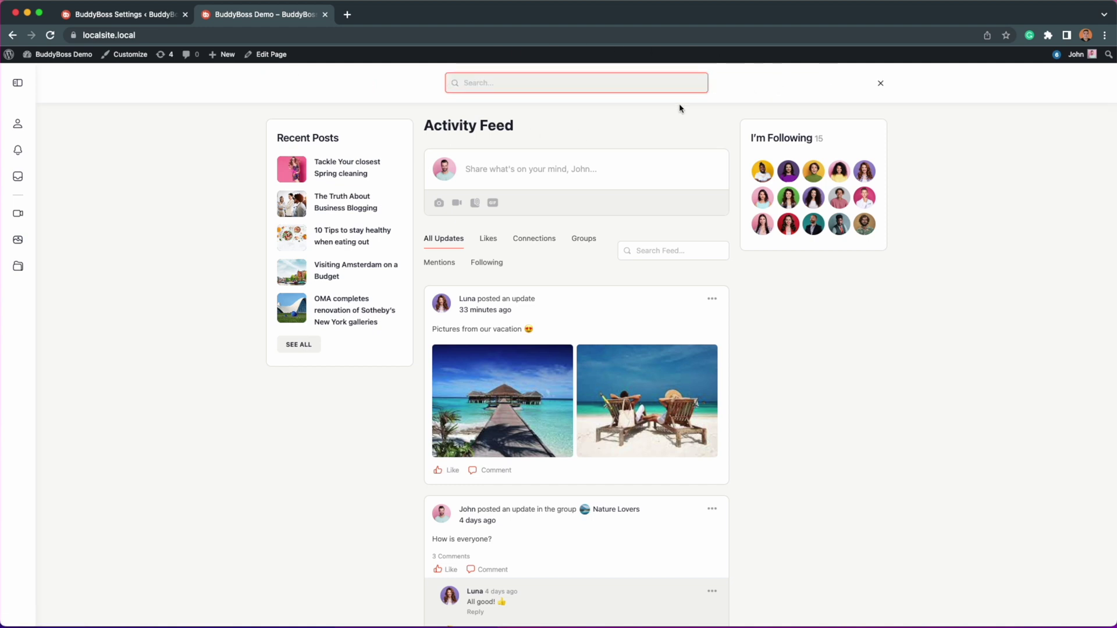
{"action": "left_click", "coordinate": [680, 128]}
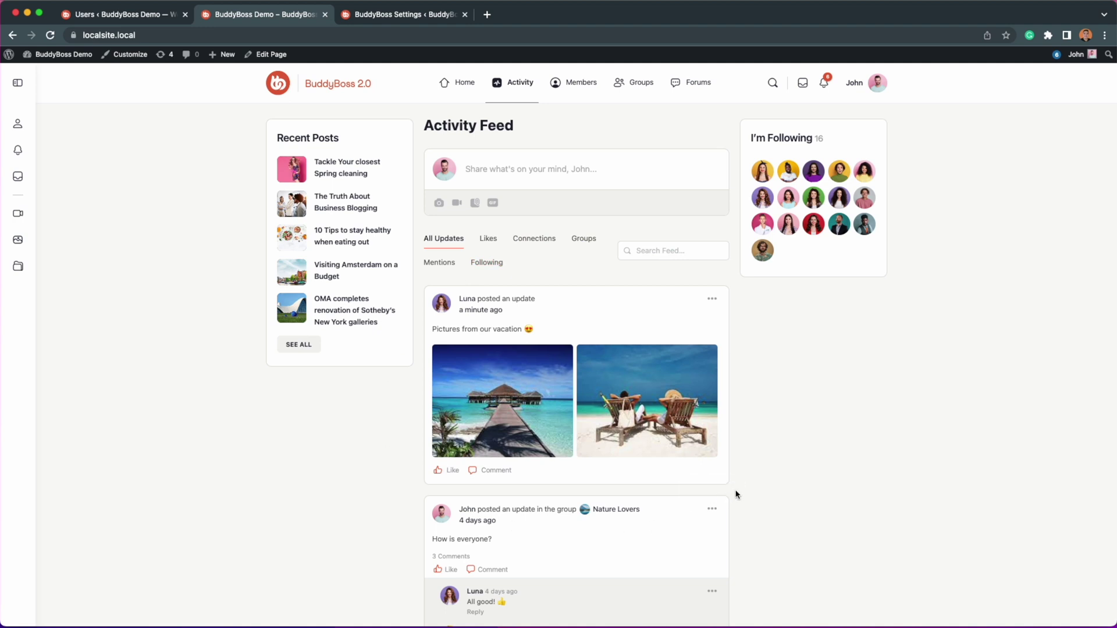
{"action": "scroll", "coordinate": [736, 495], "scroll_direction": "down", "scroll_amount": 3}
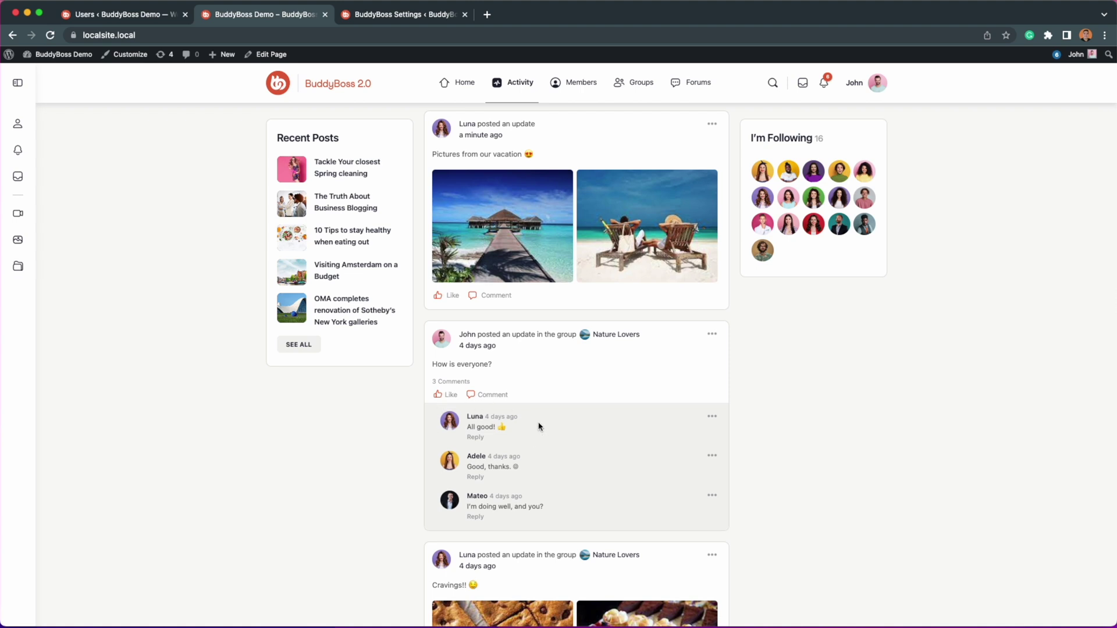
- Suspend the vacation-photos member from the Users list and confirm the suspension
{"action": "left_click", "coordinate": [122, 16]}
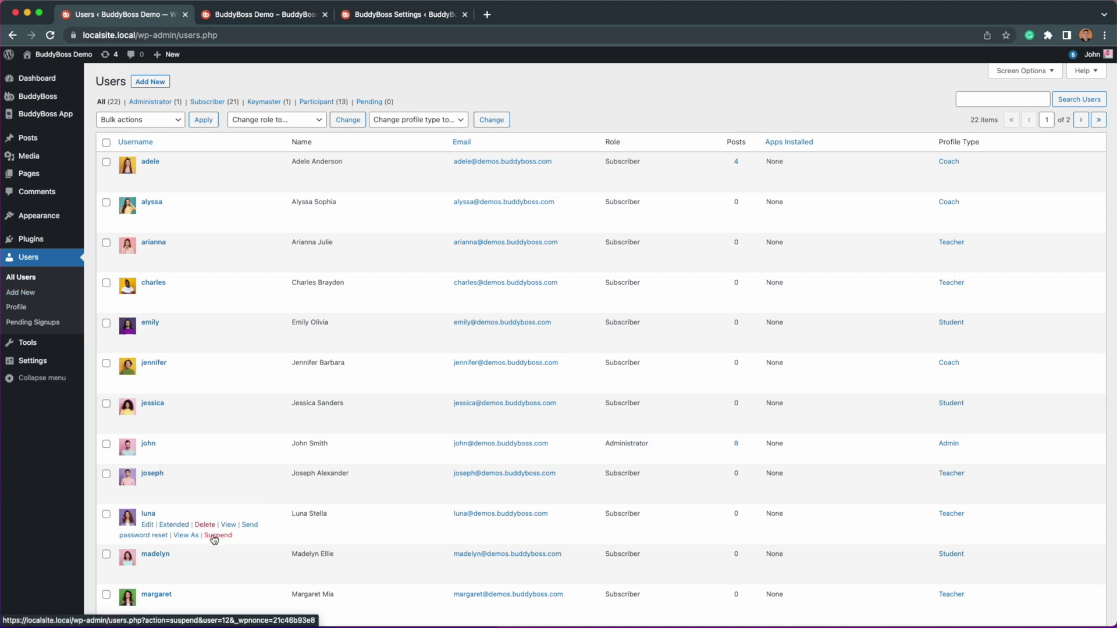
{"action": "left_click", "coordinate": [218, 535]}
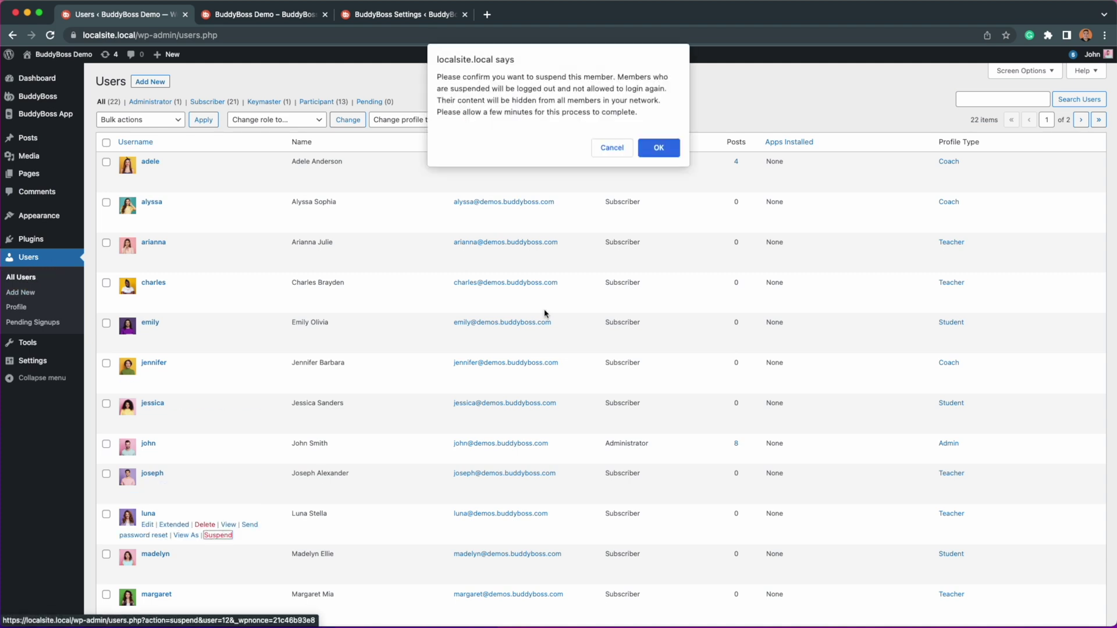
{"action": "left_click", "coordinate": [654, 152]}
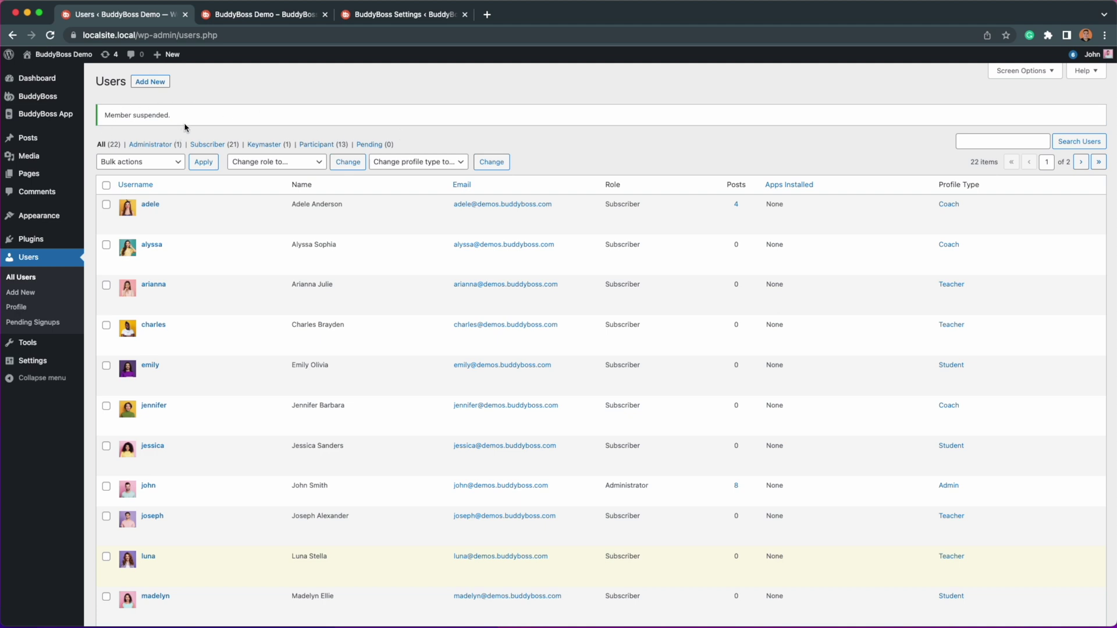
- Reload the BuddyBoss Activity Feed so the vacation post disappears and shows Unknown Member
{"action": "left_click", "coordinate": [247, 16]}
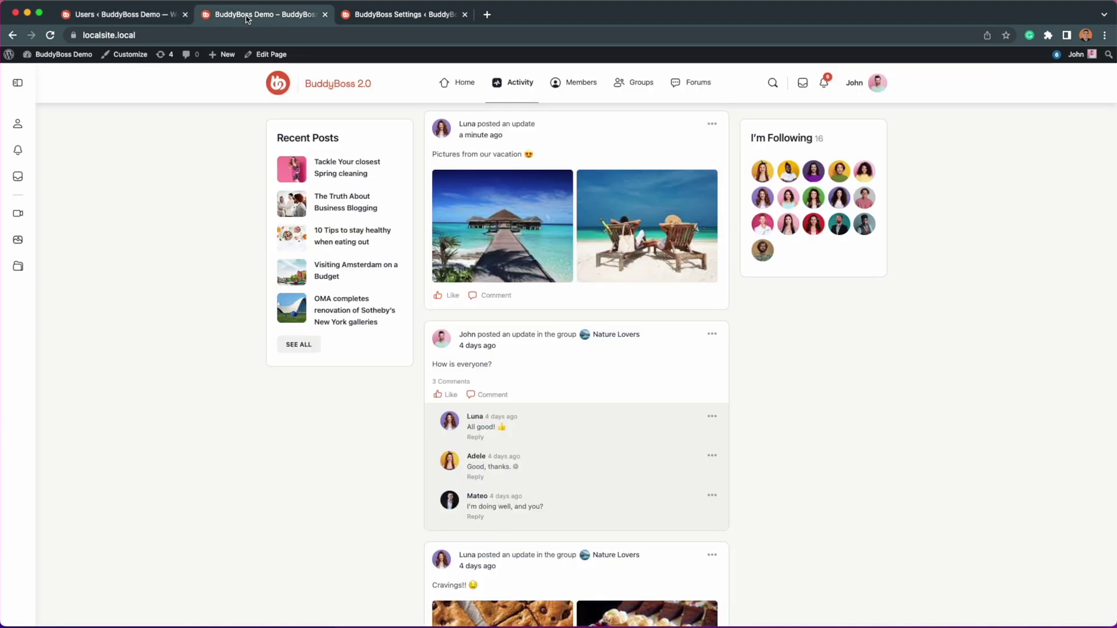
{"action": "left_click", "coordinate": [50, 35]}
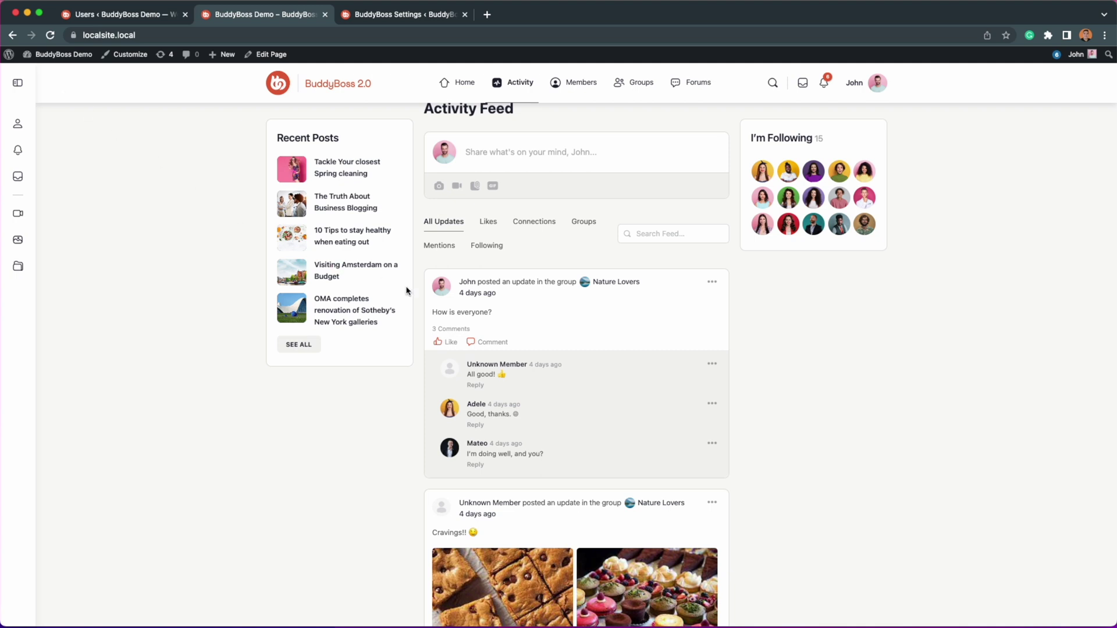
{"action": "scroll", "coordinate": [494, 309], "scroll_direction": "up", "scroll_amount": 1}
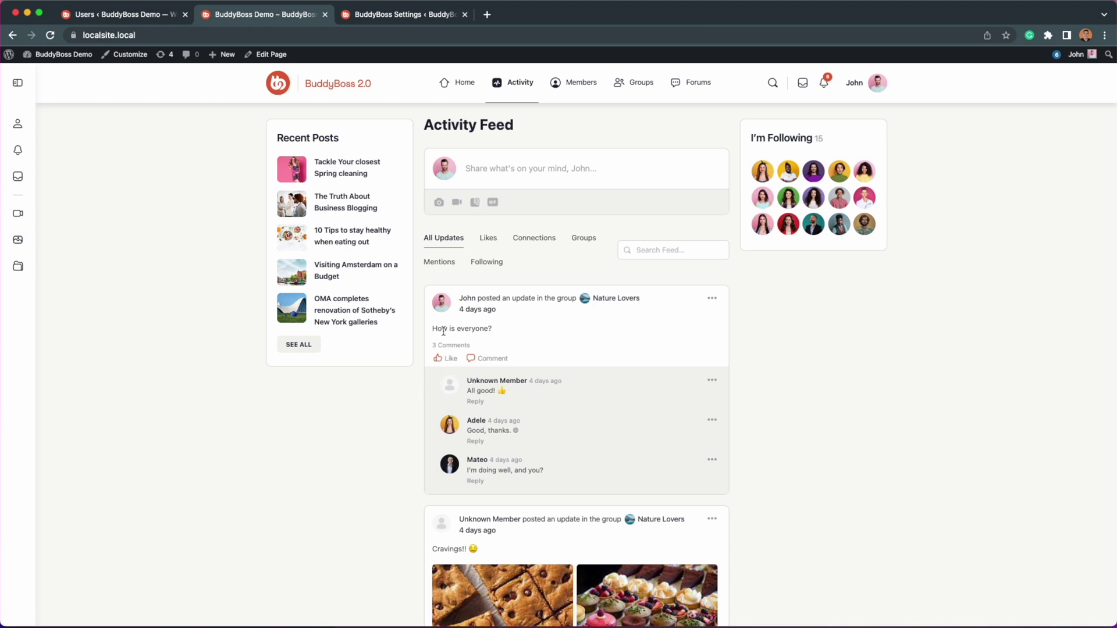
{"action": "left_click", "coordinate": [368, 16]}
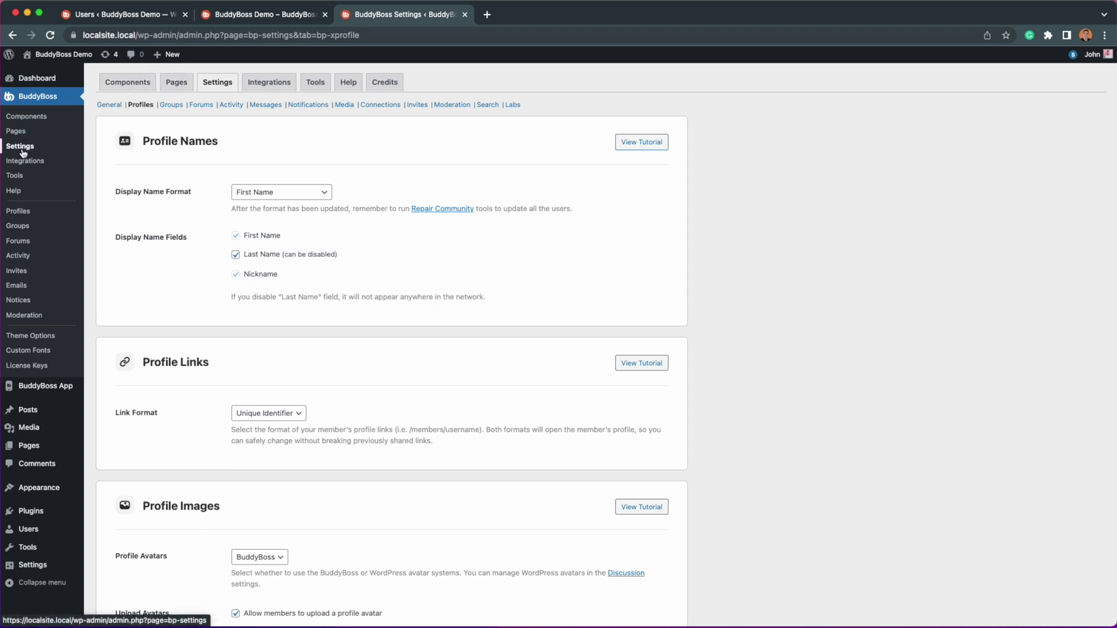
{"action": "scroll", "coordinate": [200, 495], "scroll_direction": "down", "scroll_amount": 1}
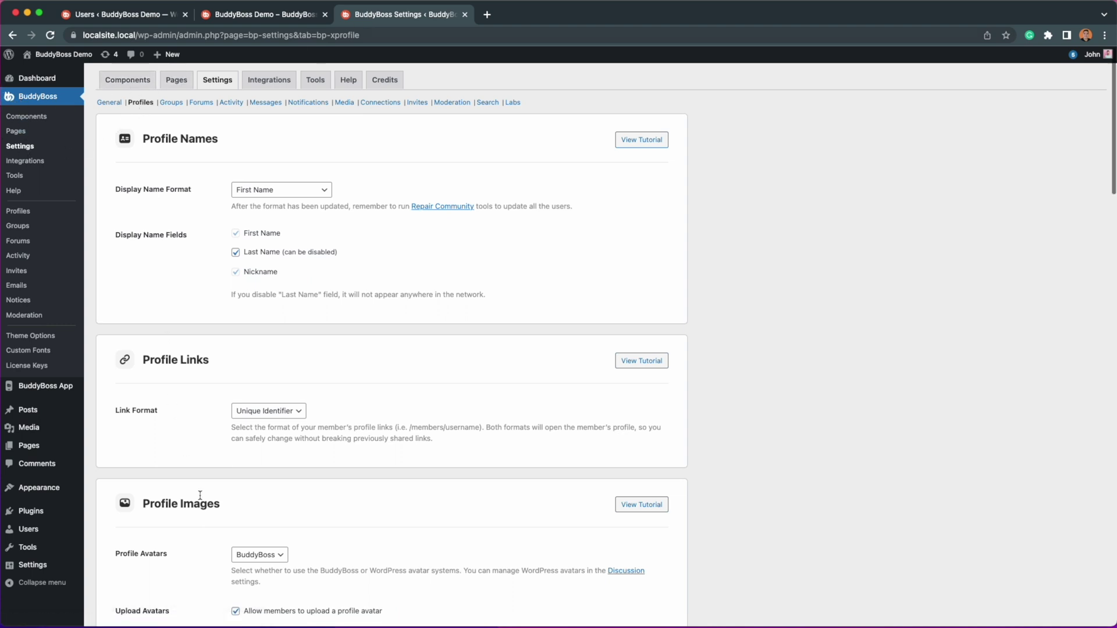
{"action": "scroll", "coordinate": [200, 495], "scroll_direction": "down", "scroll_amount": 5}
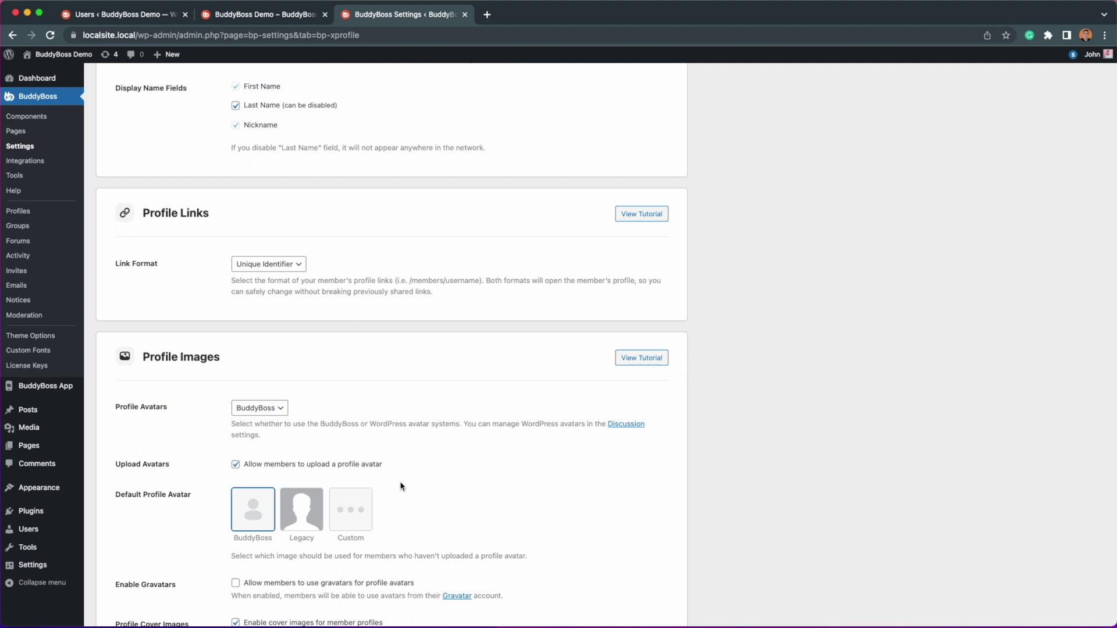
{"action": "left_click", "coordinate": [262, 19]}
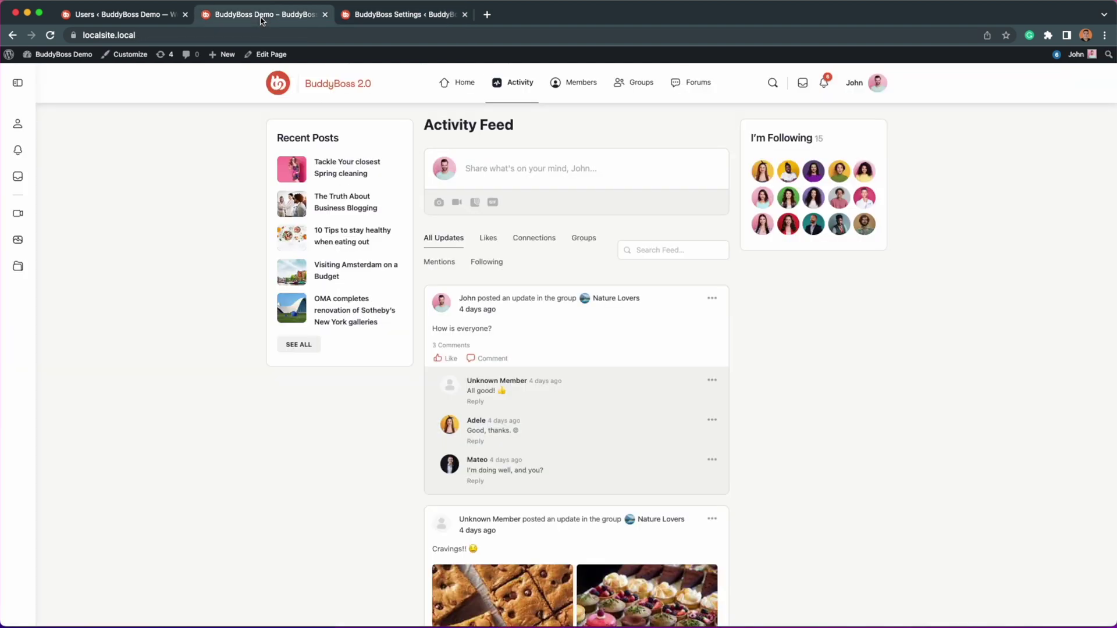
- Search the site for the suspended member's name and confirm no member is returned
{"action": "left_click", "coordinate": [772, 86]}
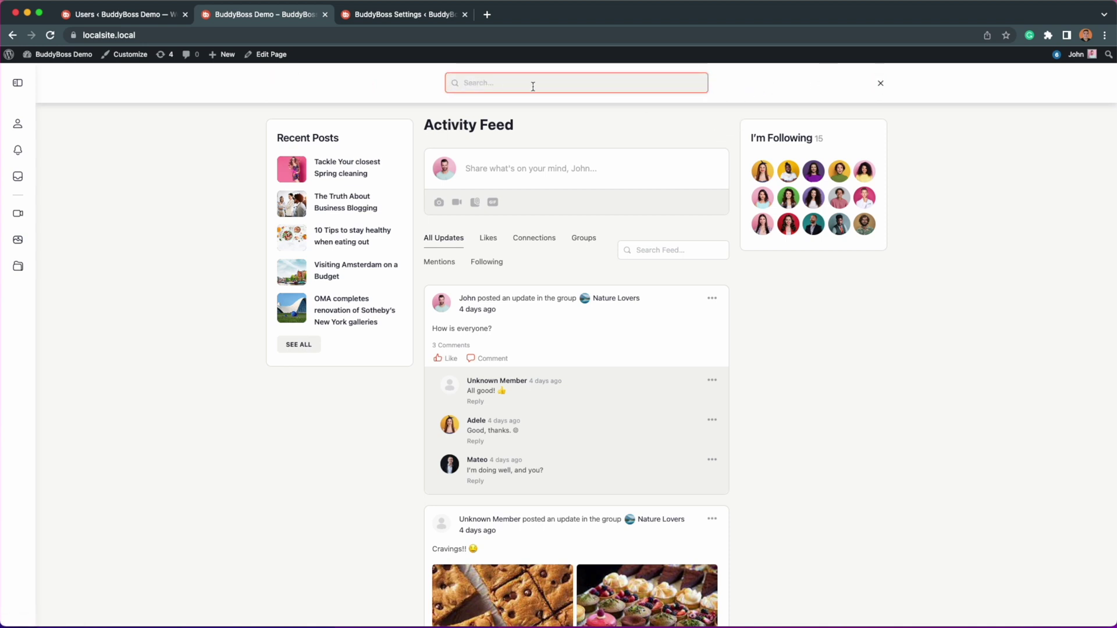
{"action": "type", "text": "Luna"}
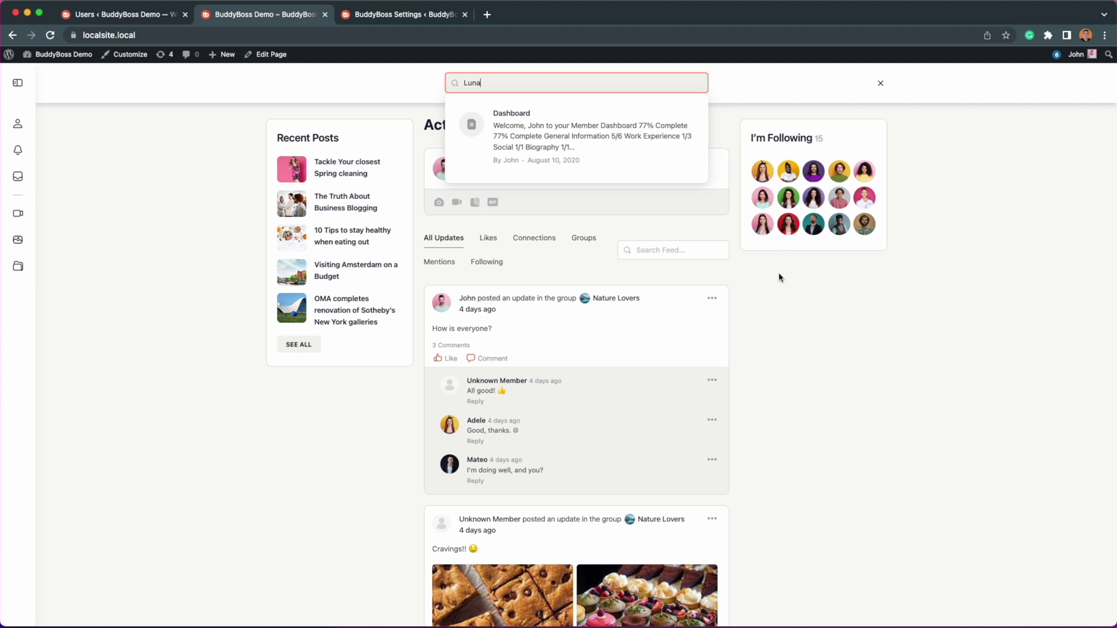
{"action": "key", "text": "Escape"}
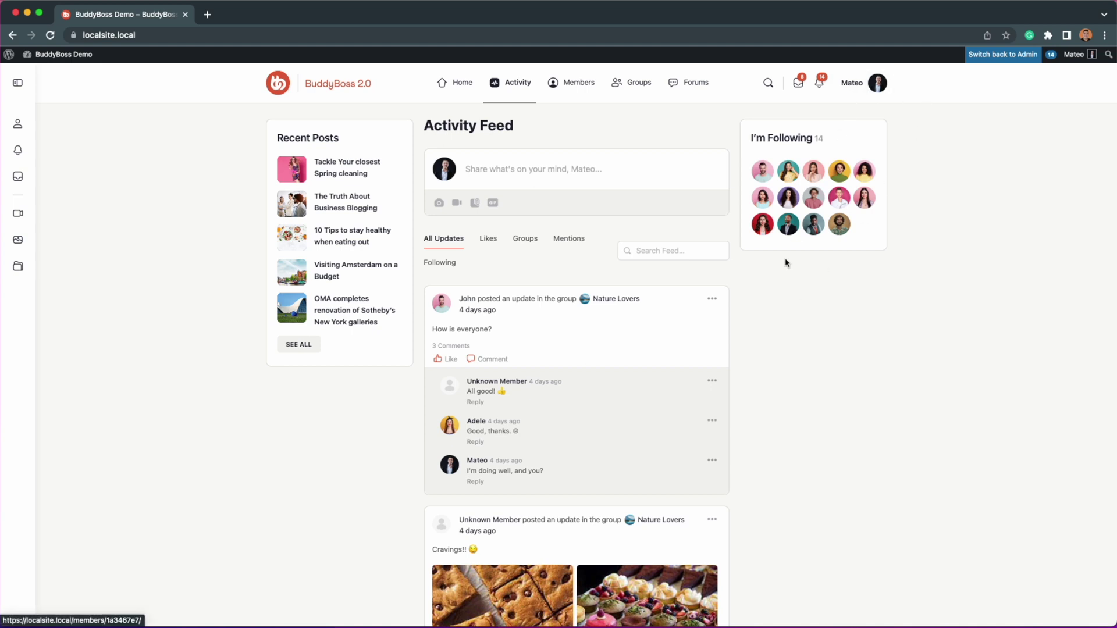
- Open the beach-post commenter's profile and block her from the current account
{"action": "scroll", "coordinate": [768, 309], "scroll_direction": "down", "scroll_amount": 4}
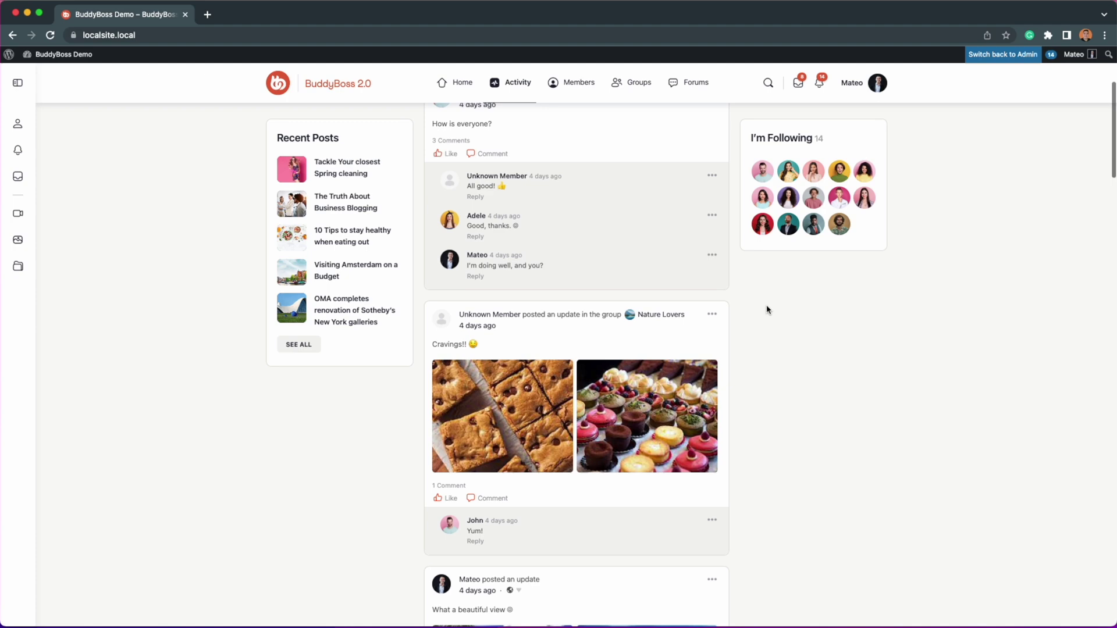
{"action": "scroll", "coordinate": [767, 310], "scroll_direction": "down", "scroll_amount": 5}
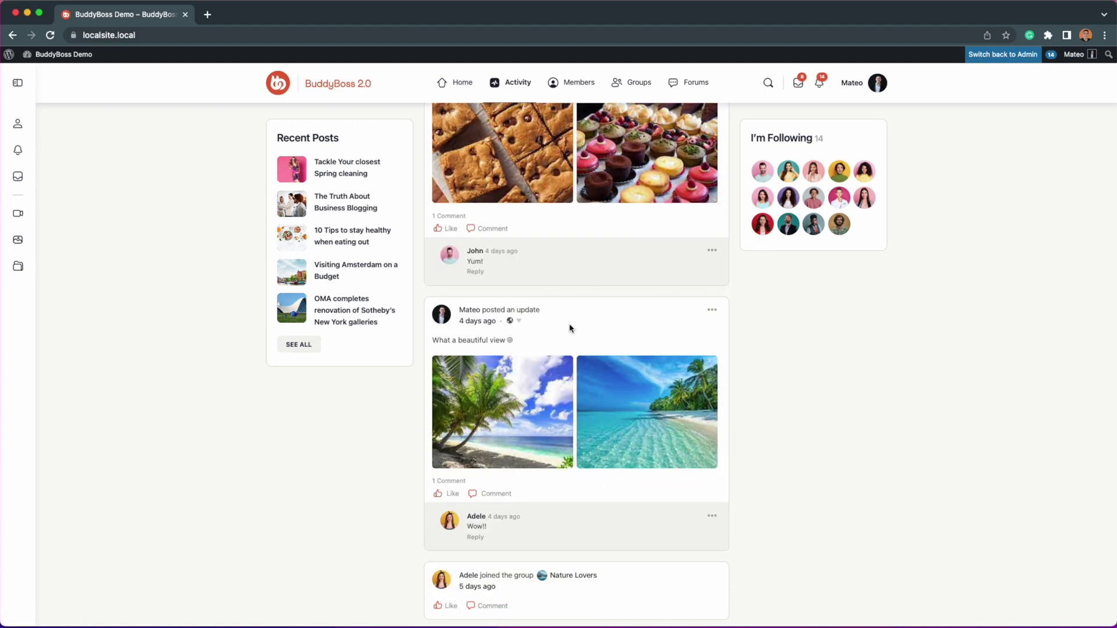
{"action": "left_click", "coordinate": [476, 517]}
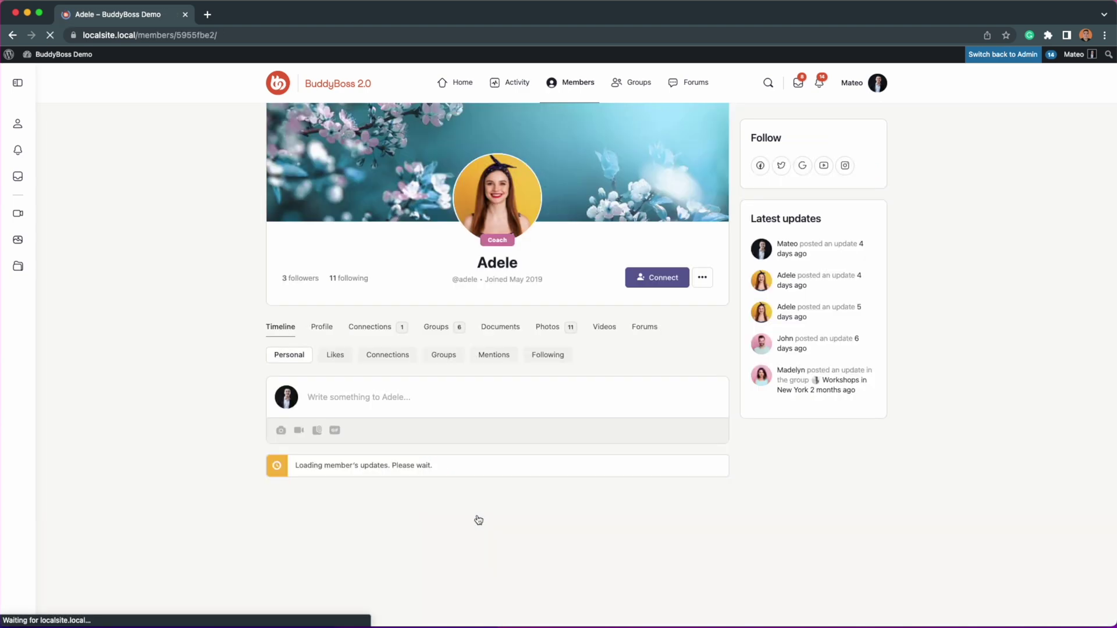
{"action": "left_click", "coordinate": [701, 279]}
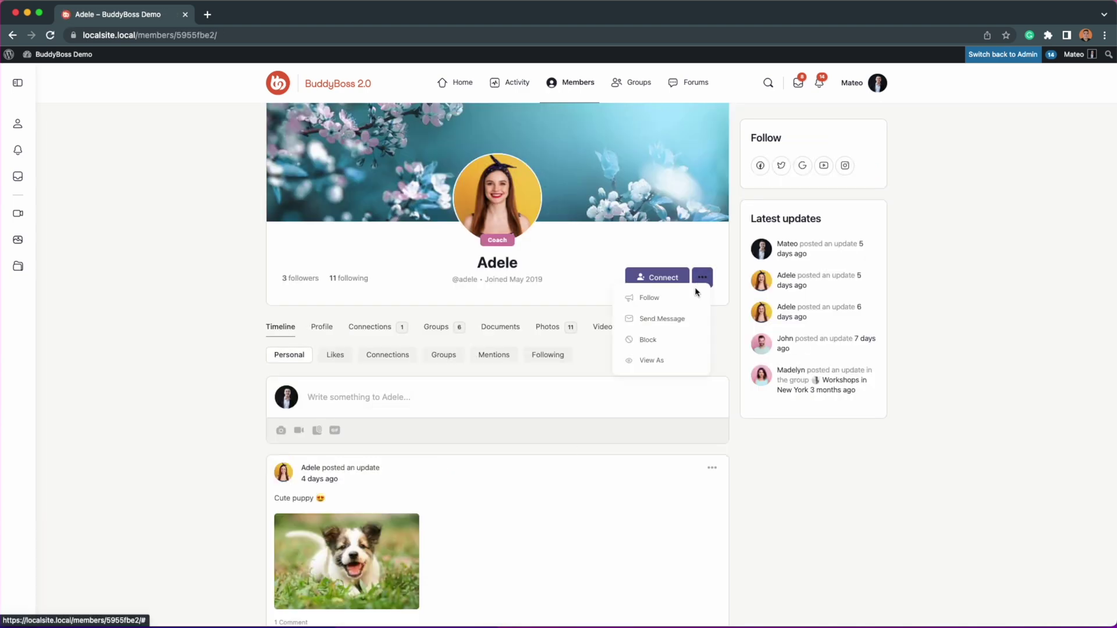
{"action": "left_click", "coordinate": [660, 343]}
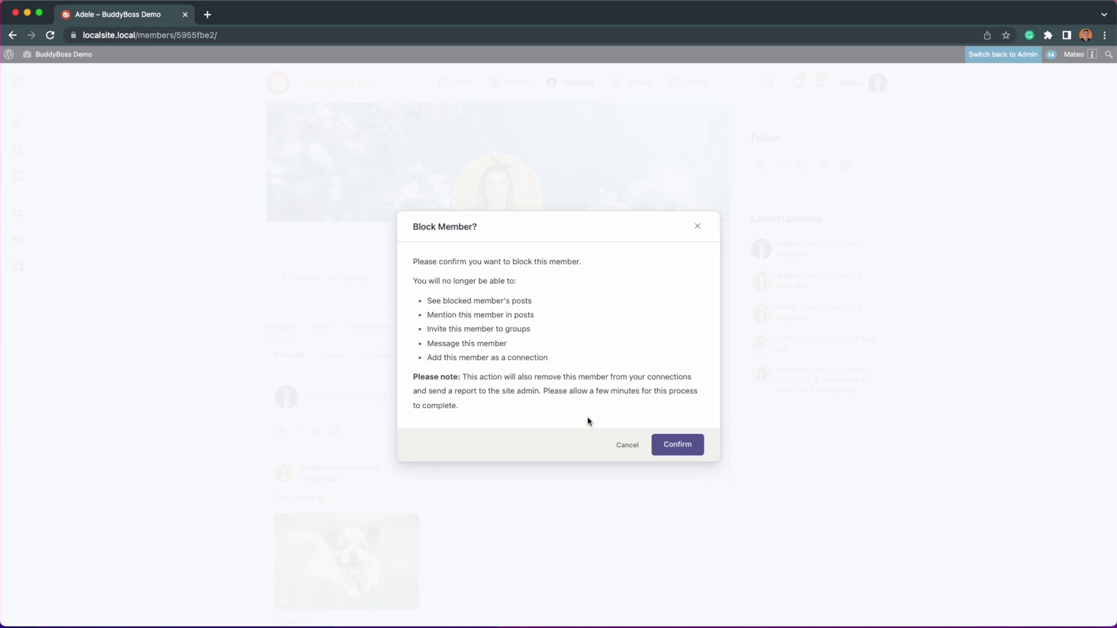
{"action": "left_click", "coordinate": [673, 446]}
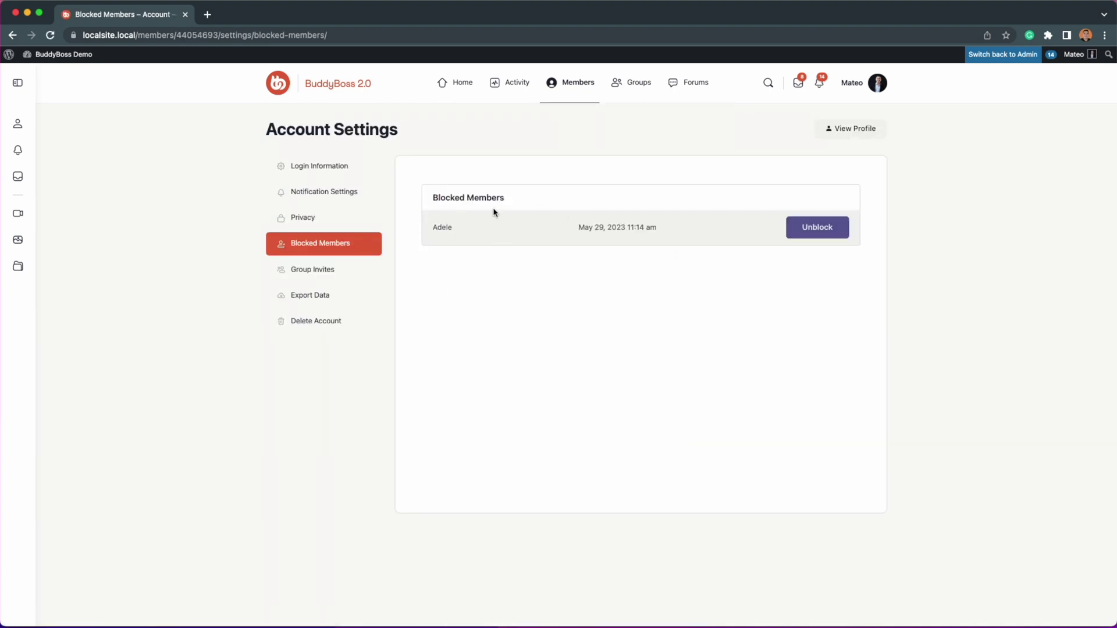
- Return to the Activity Feed and scroll to the blocked member's 'Wow!!' comment on the beach post
{"action": "left_click", "coordinate": [515, 84]}
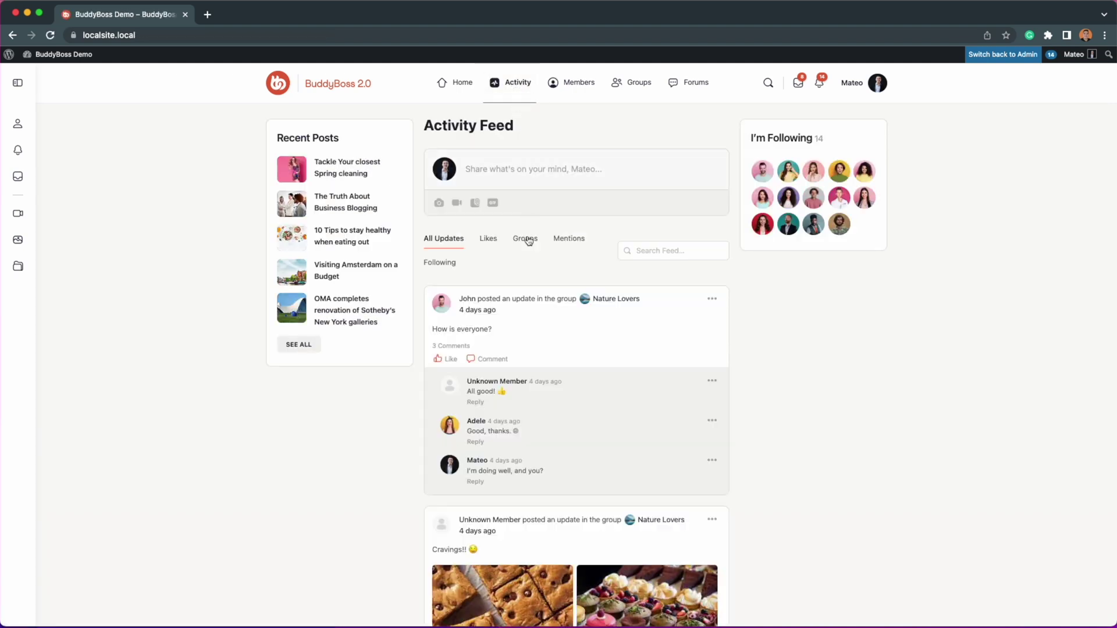
{"action": "scroll", "coordinate": [534, 393], "scroll_direction": "down", "scroll_amount": 1}
{"action": "scroll", "coordinate": [535, 393], "scroll_direction": "down", "scroll_amount": 10}
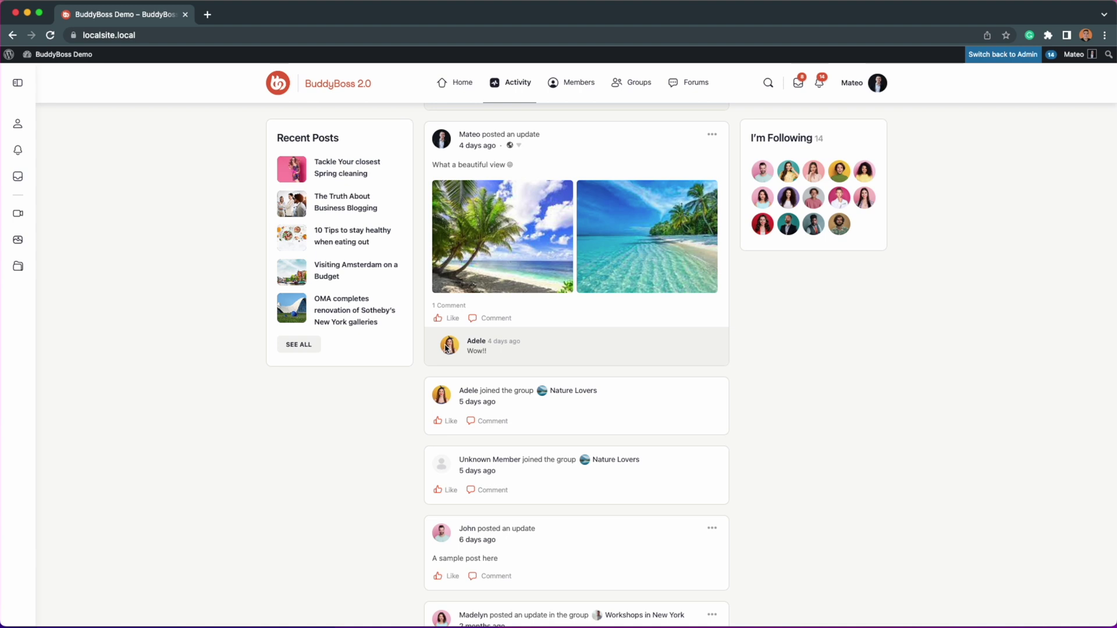
- Review recent conversations in the Messages dropdown, then close it
{"action": "left_click", "coordinate": [797, 83]}
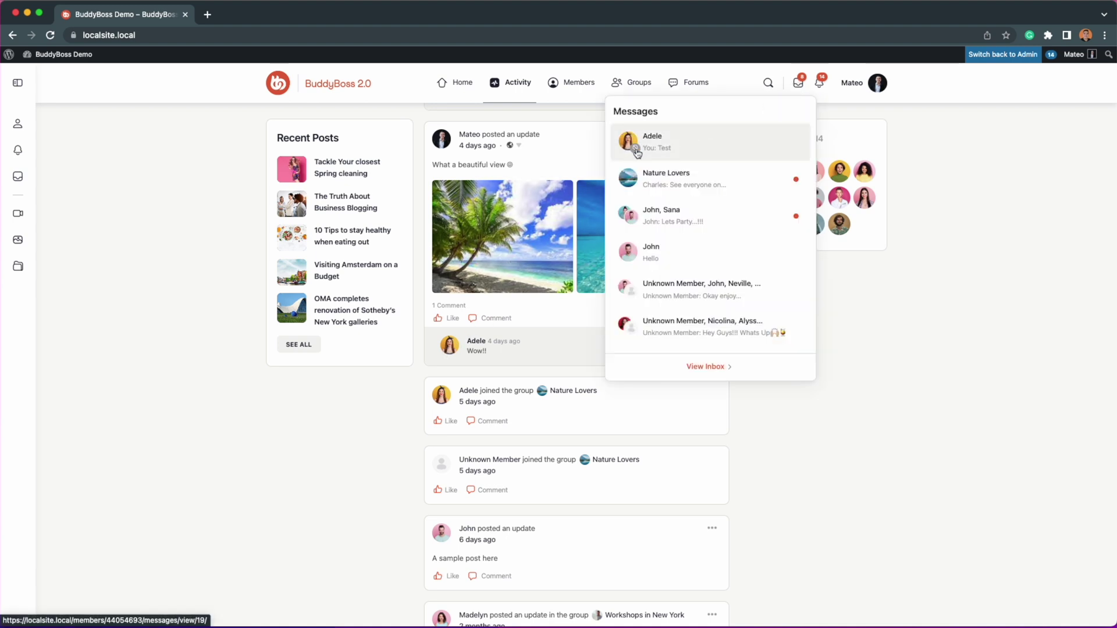
{"action": "left_click", "coordinate": [298, 420]}
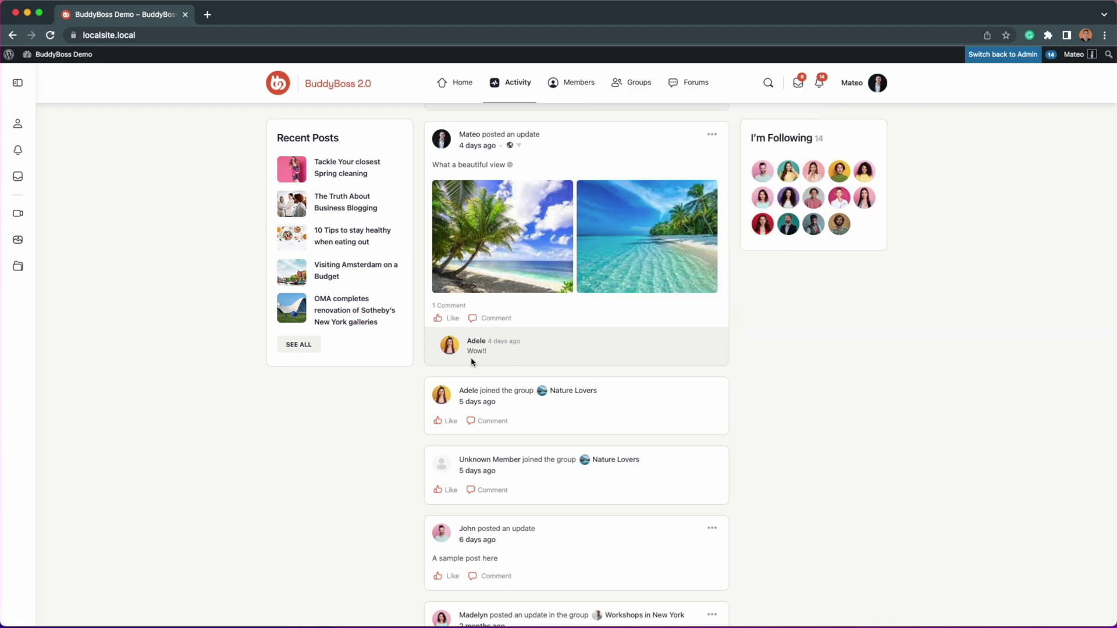
{"action": "scroll", "coordinate": [480, 359], "scroll_direction": "up", "scroll_amount": 3}
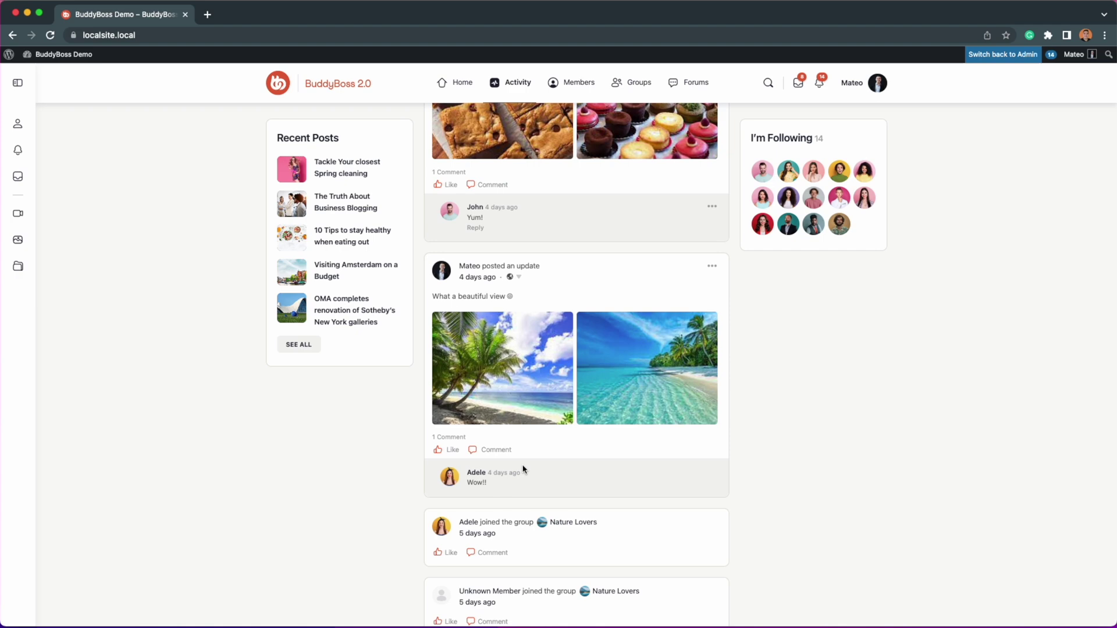
- Search the site for the blocked member's name
{"action": "left_click", "coordinate": [768, 84]}
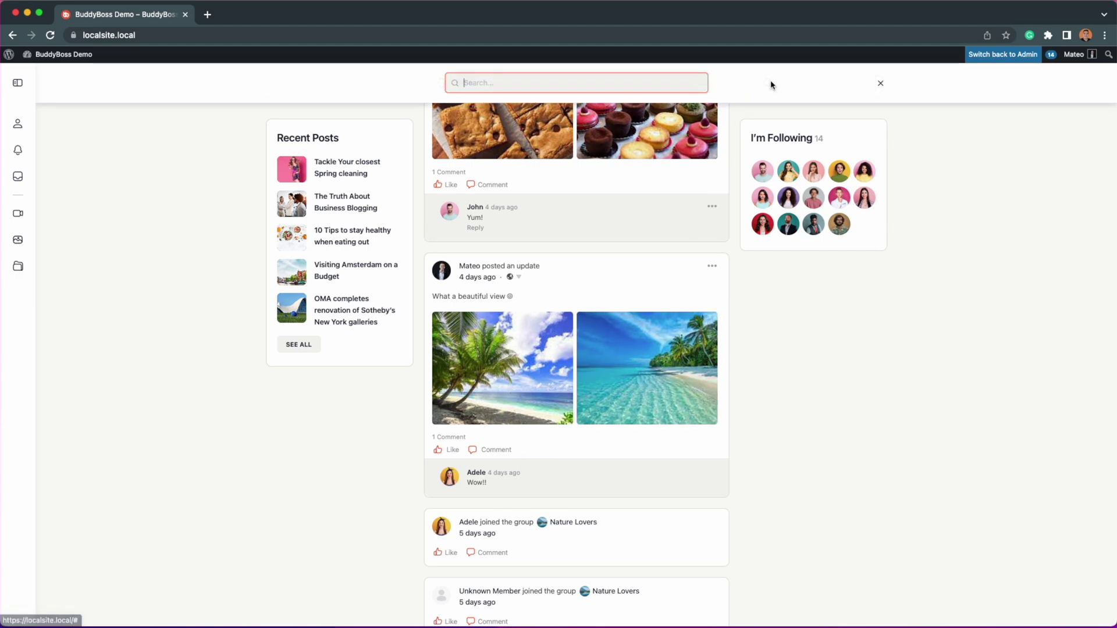
{"action": "type", "text": "adele"}
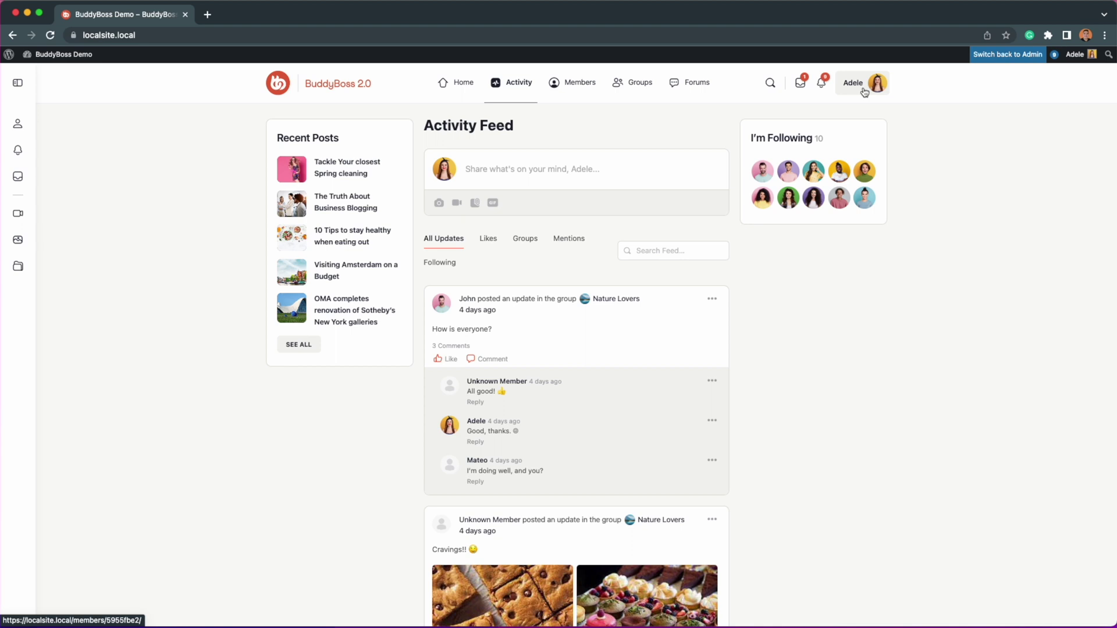
- Scroll to the Cute puppy post and inspect the blocking member's comment name
{"action": "scroll", "coordinate": [680, 381], "scroll_direction": "down", "scroll_amount": 8}
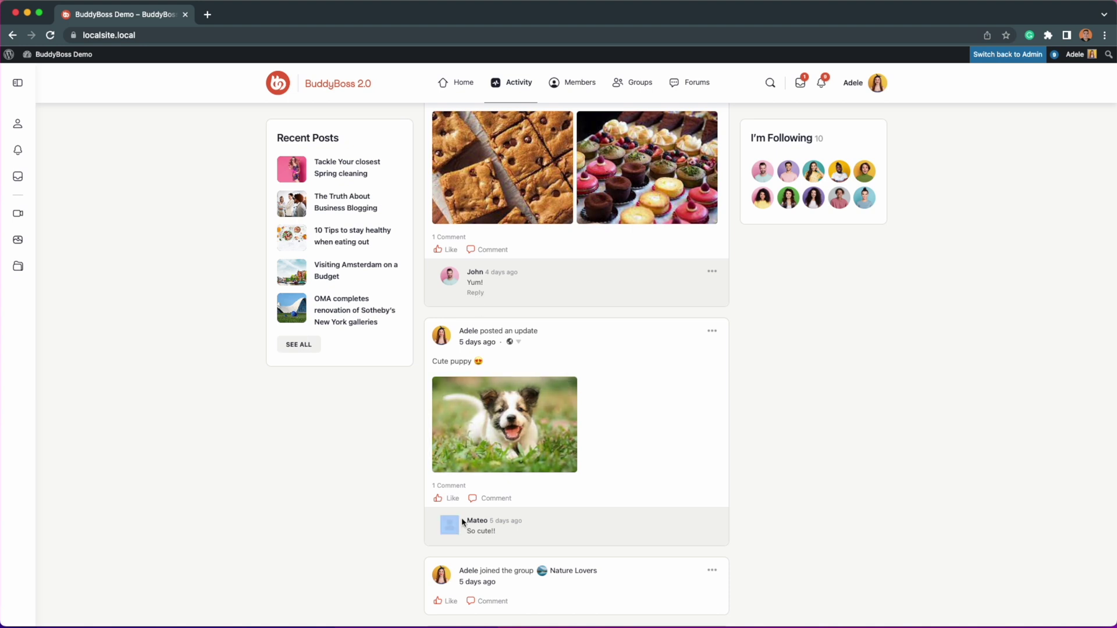
{"action": "double_click", "coordinate": [485, 522]}
{"action": "left_click", "coordinate": [485, 523]}
- Check the Messages list for the blocking member's conversation, then search the site for him
{"action": "left_click", "coordinate": [806, 84]}
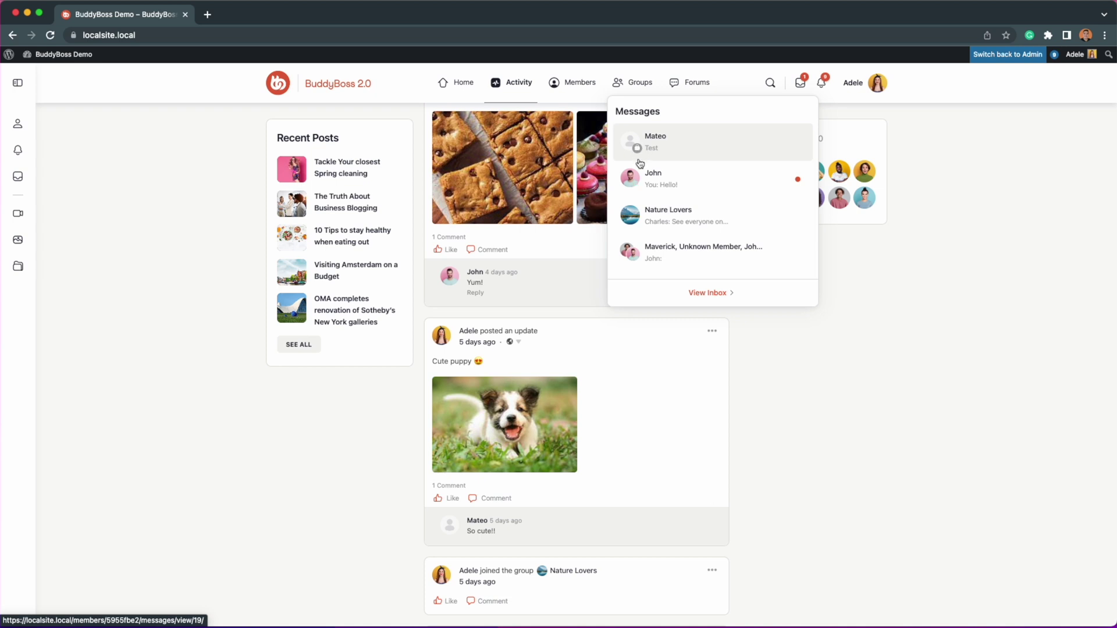
{"action": "left_click", "coordinate": [684, 329]}
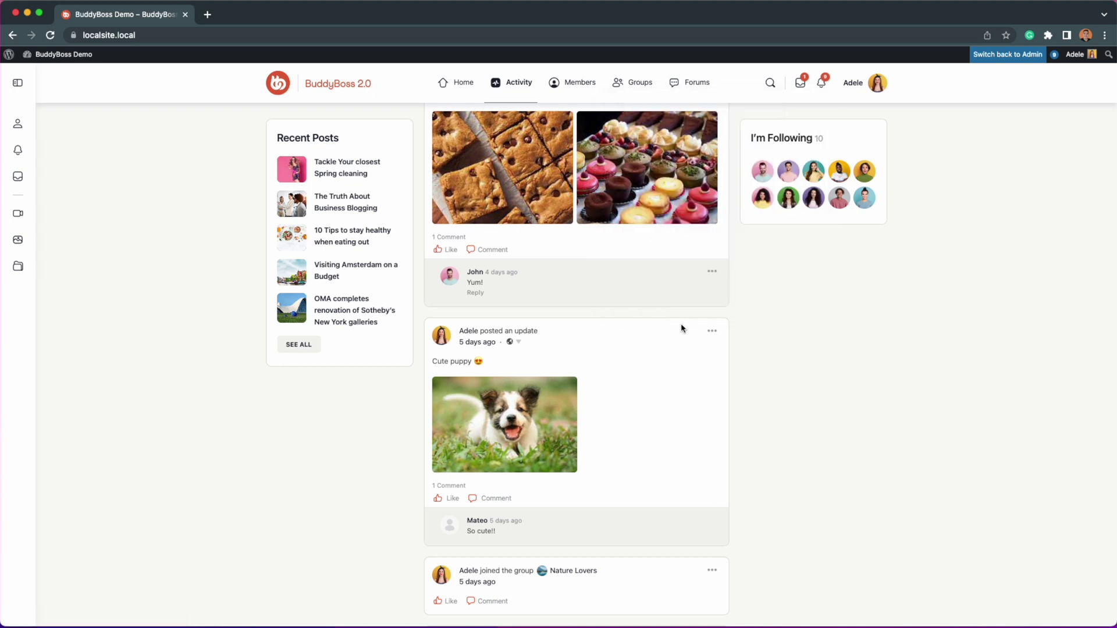
{"action": "left_click", "coordinate": [770, 83]}
{"action": "type", "text": "mateo"}
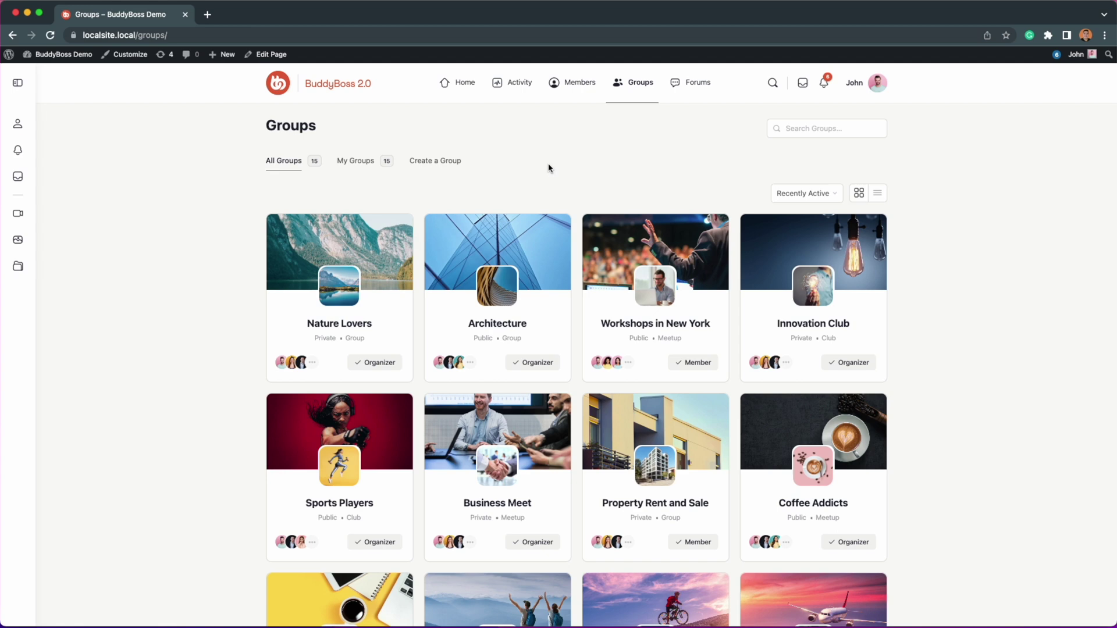
- Open the Nature Lovers group and scroll through its feed
{"action": "left_click", "coordinate": [360, 328]}
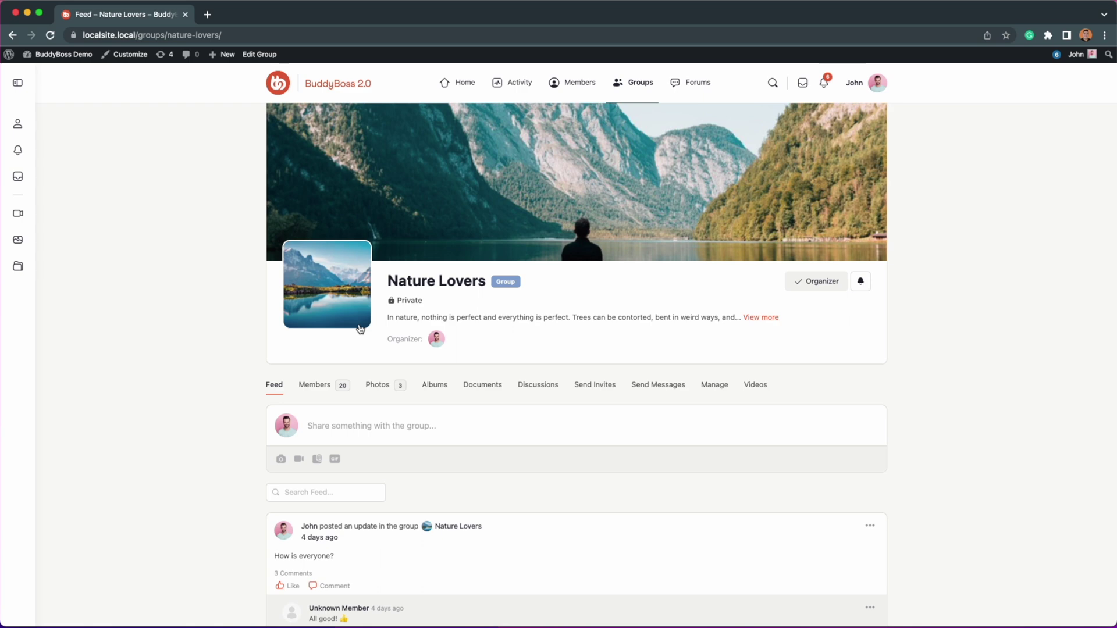
{"action": "scroll", "coordinate": [360, 328], "scroll_direction": "down", "scroll_amount": 5}
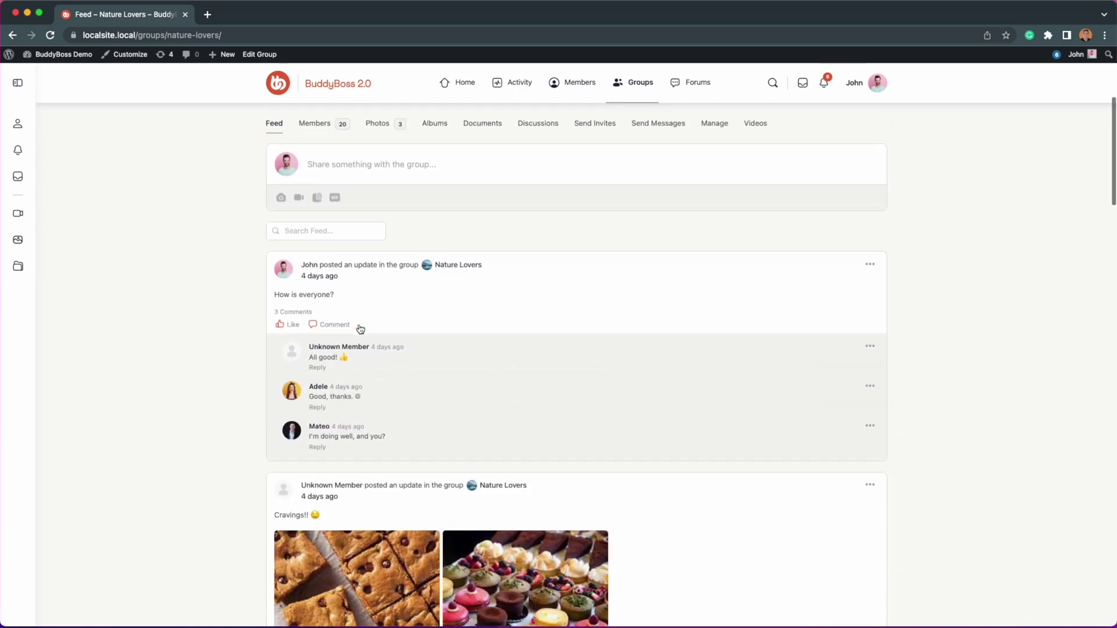
{"action": "scroll", "coordinate": [360, 328], "scroll_direction": "down", "scroll_amount": 1}
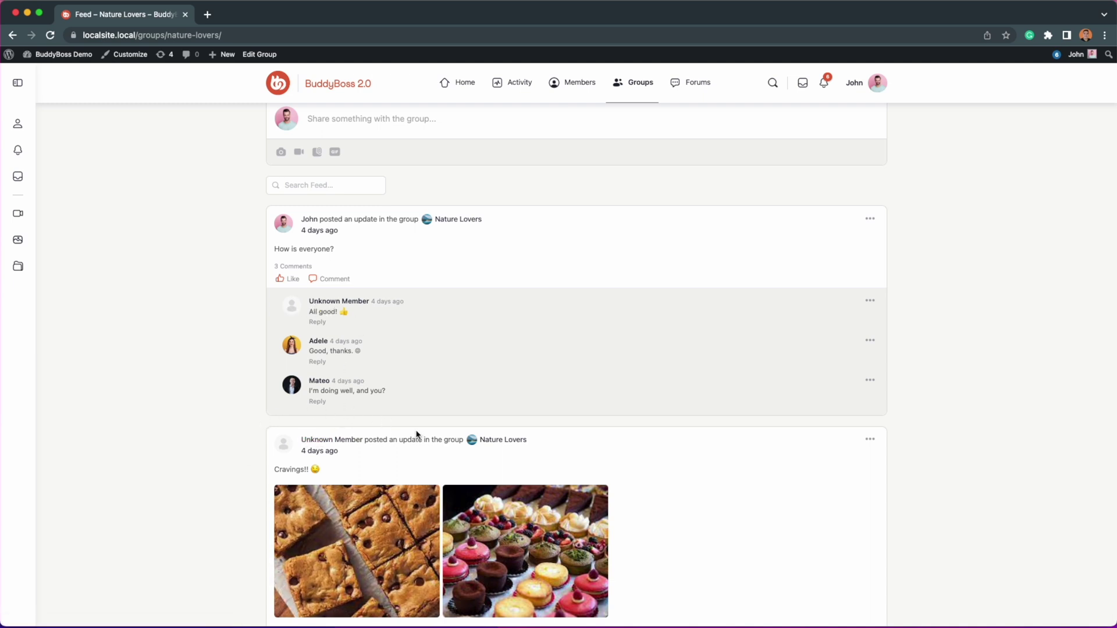
{"action": "scroll", "coordinate": [417, 431], "scroll_direction": "up", "scroll_amount": 5}
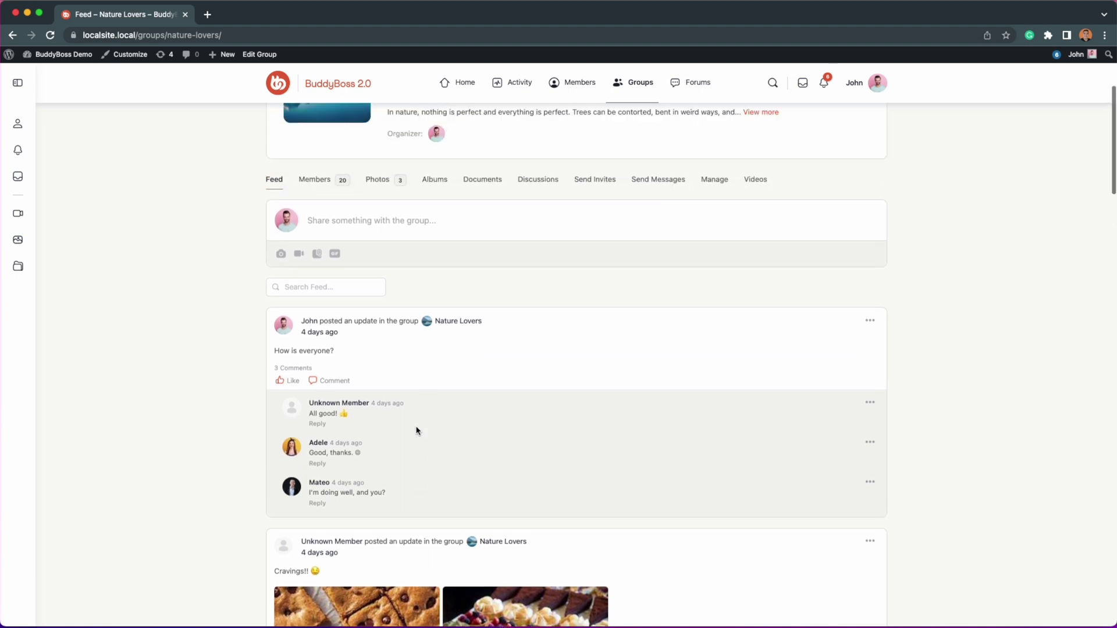
- Show the Nature Lovers member list and open the options on the blocking member's card
{"action": "left_click", "coordinate": [321, 362]}
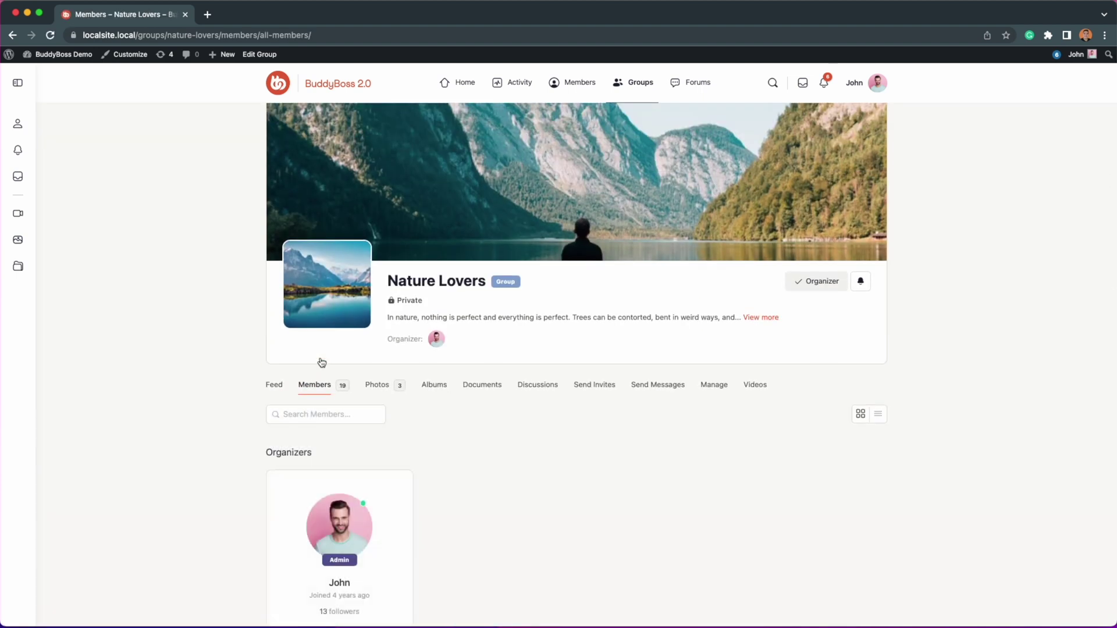
{"action": "scroll", "coordinate": [396, 440], "scroll_direction": "down", "scroll_amount": 20}
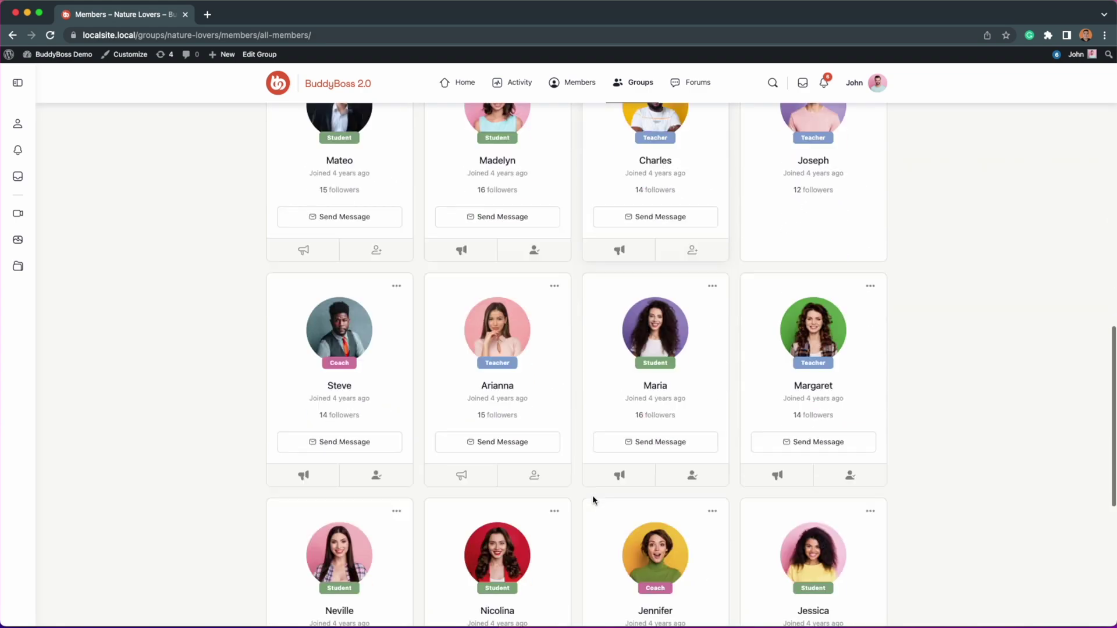
{"action": "scroll", "coordinate": [593, 500], "scroll_direction": "up", "scroll_amount": 16}
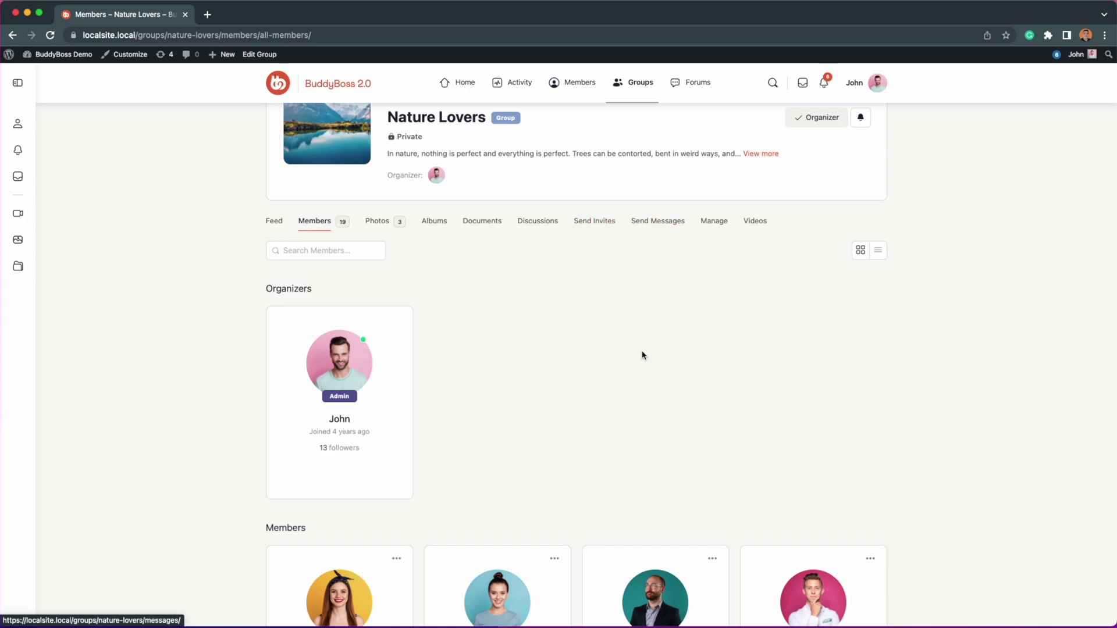
{"action": "scroll", "coordinate": [643, 355], "scroll_direction": "down", "scroll_amount": 8}
{"action": "left_click", "coordinate": [396, 346]}
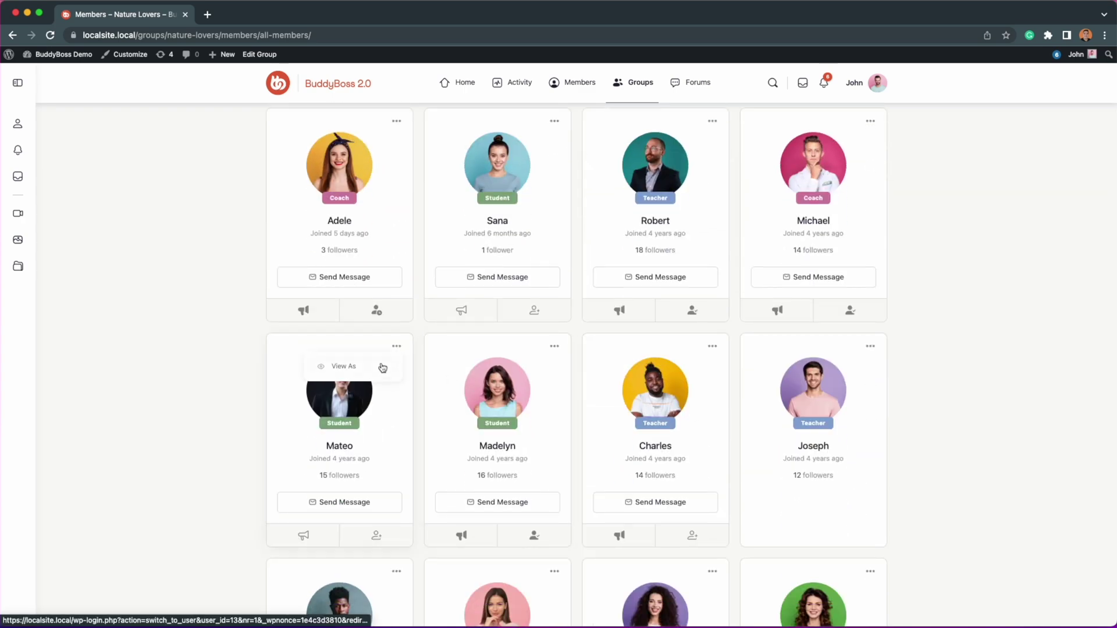
- View the site as the blocking member, then open the Nature Lovers group and scroll its feed
{"action": "left_click", "coordinate": [382, 368]}
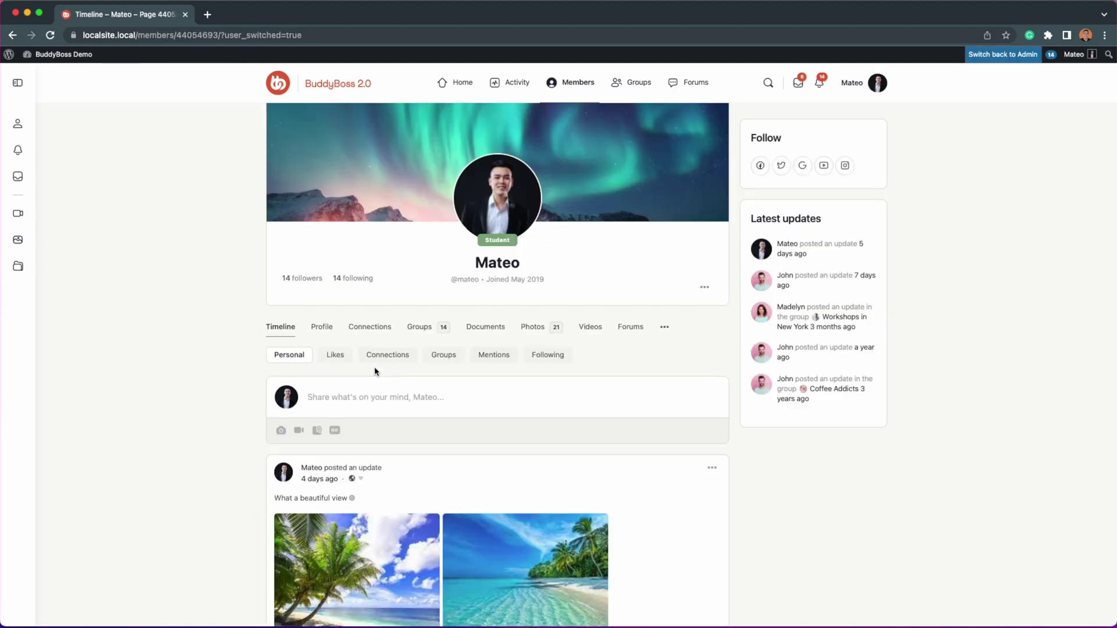
{"action": "left_click", "coordinate": [432, 329]}
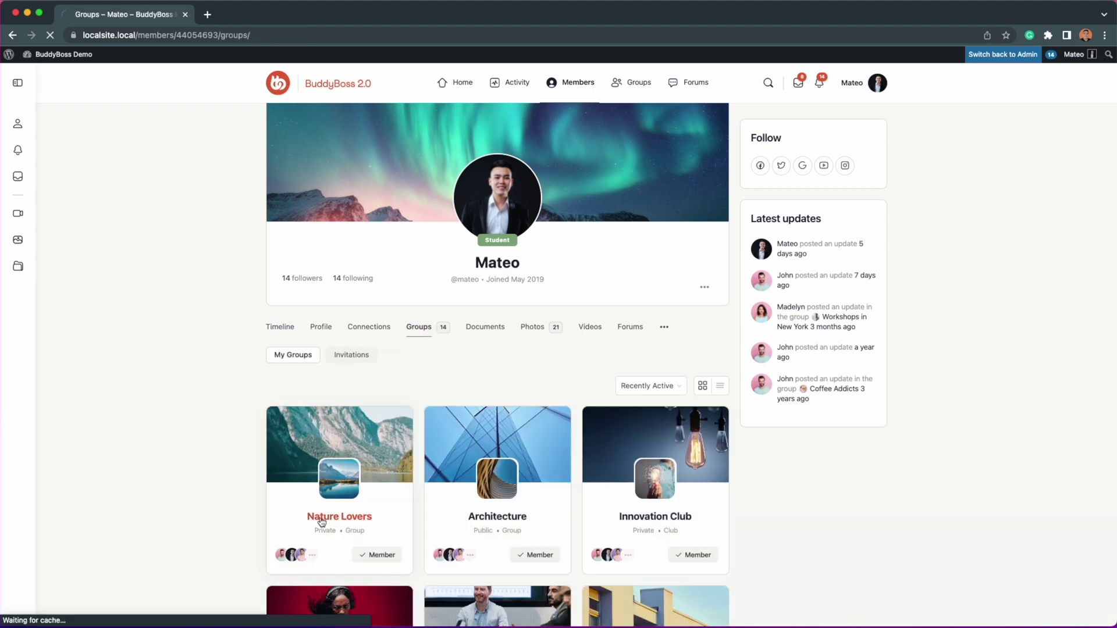
{"action": "left_click", "coordinate": [321, 519]}
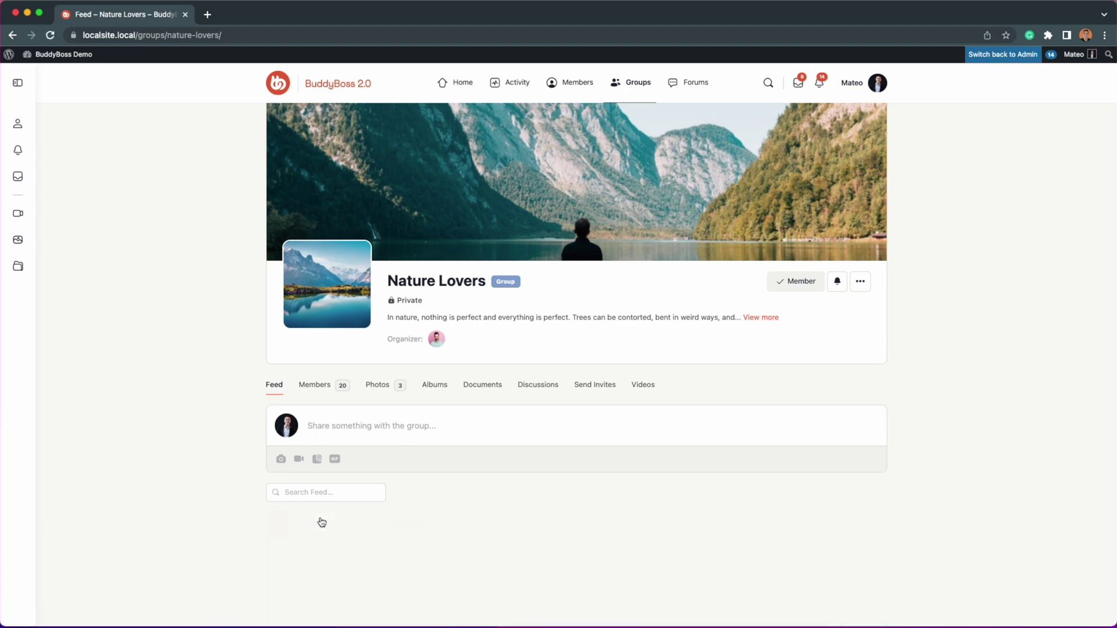
{"action": "scroll", "coordinate": [321, 522], "scroll_direction": "down", "scroll_amount": 4}
{"action": "scroll", "coordinate": [321, 522], "scroll_direction": "down", "scroll_amount": 5}
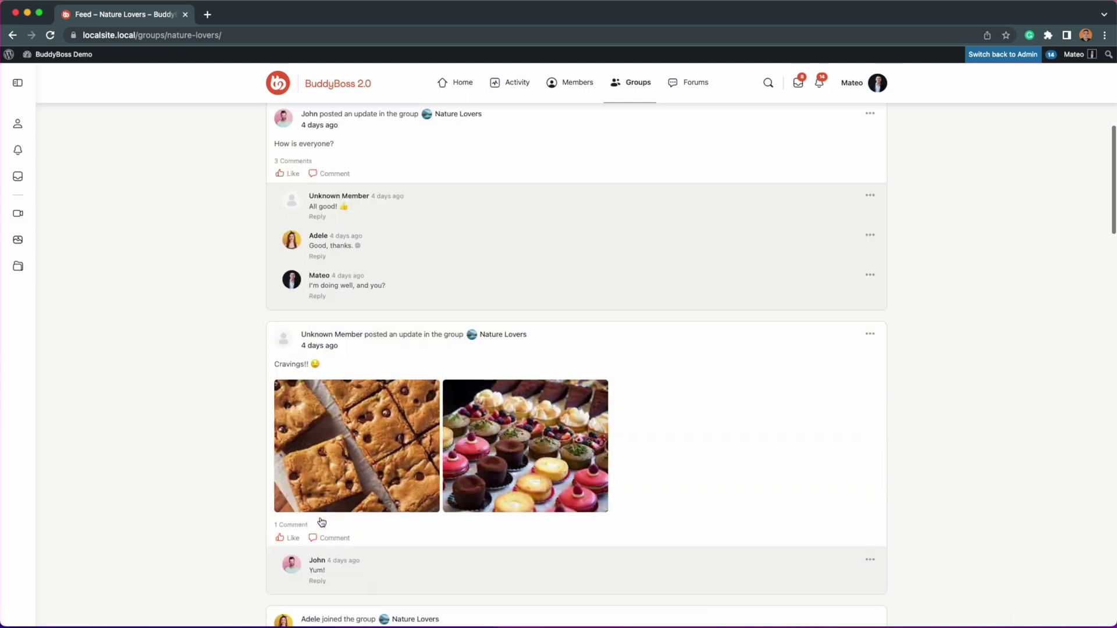
{"action": "scroll", "coordinate": [321, 522], "scroll_direction": "down", "scroll_amount": 5}
{"action": "scroll", "coordinate": [321, 522], "scroll_direction": "down", "scroll_amount": 4}
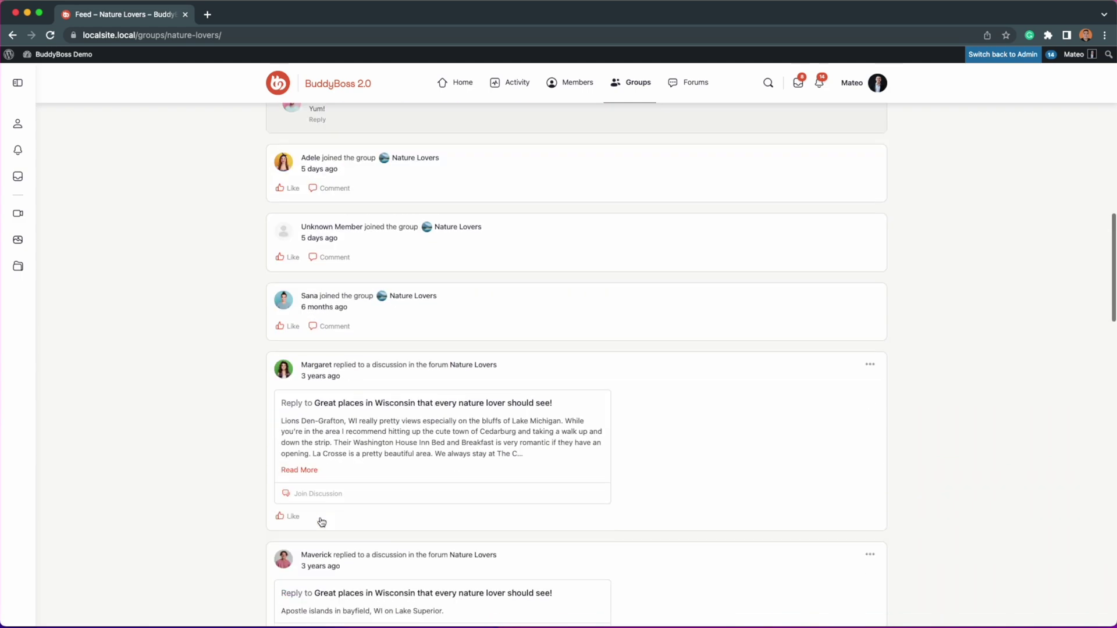
{"action": "scroll", "coordinate": [321, 522], "scroll_direction": "up", "scroll_amount": 8}
{"action": "scroll", "coordinate": [322, 522], "scroll_direction": "up", "scroll_amount": 5}
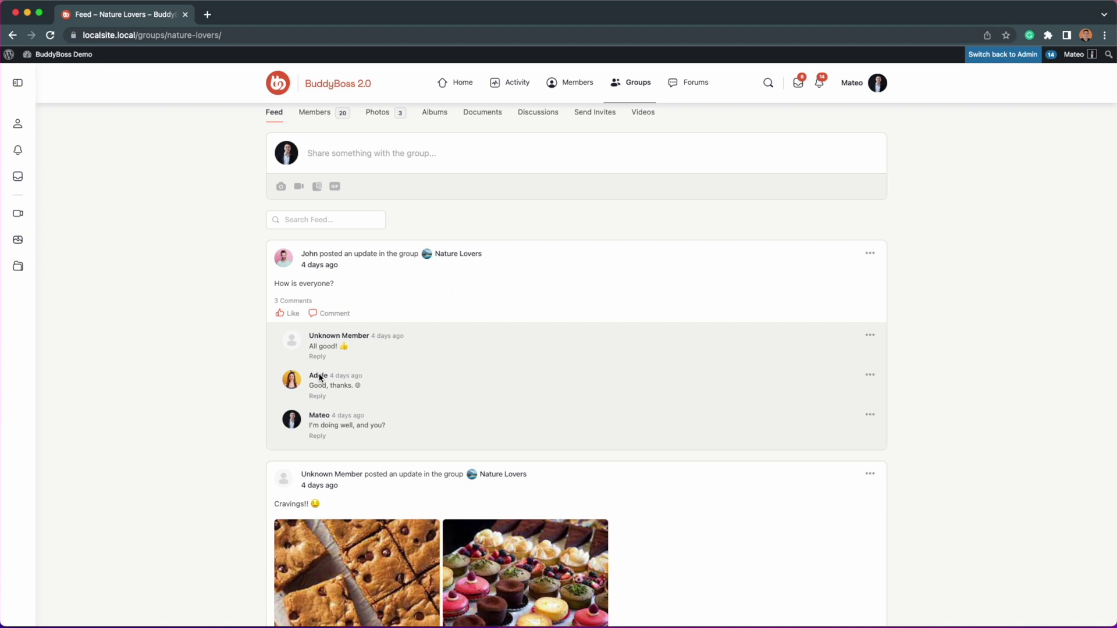
{"action": "scroll", "coordinate": [260, 372], "scroll_direction": "up", "scroll_amount": 2}
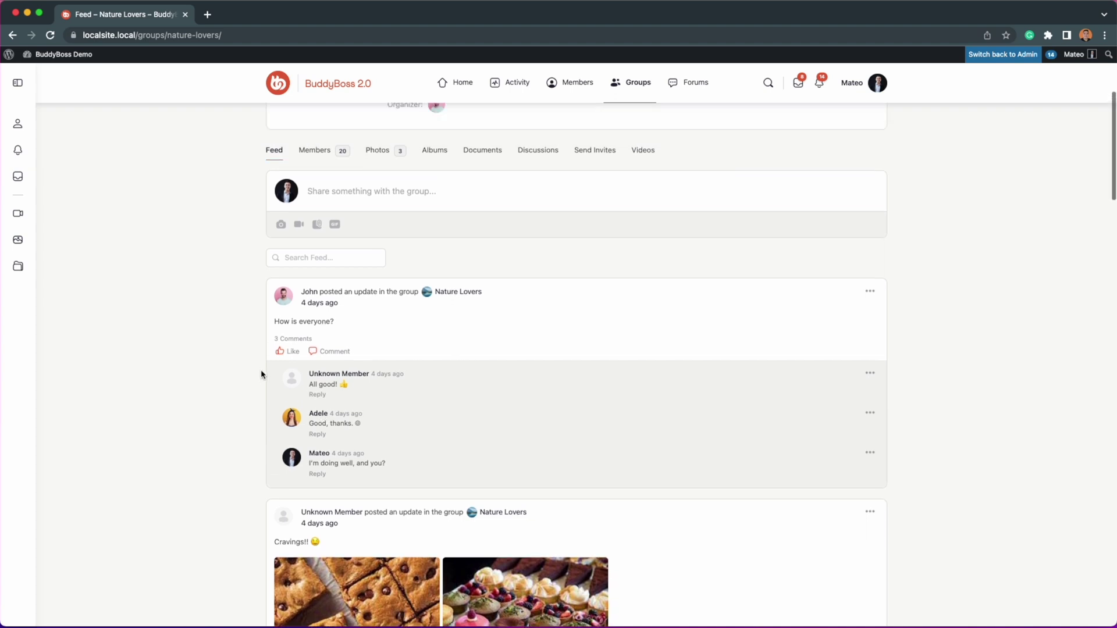
- Open the Nature Lovers member list and choose View As on the blocked member's card
{"action": "left_click", "coordinate": [325, 209]}
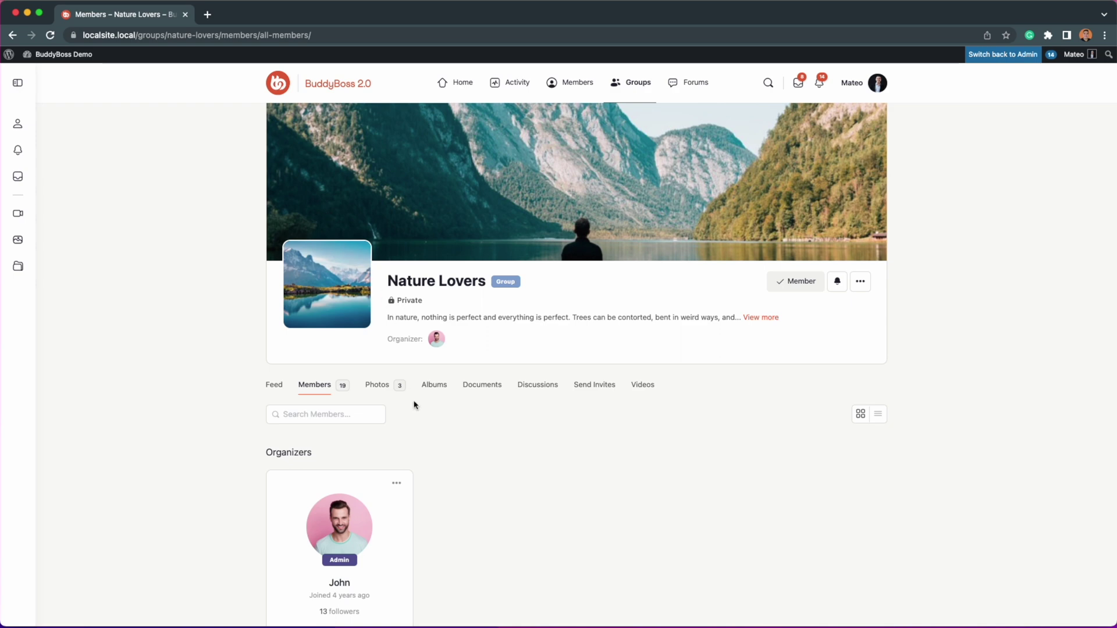
{"action": "scroll", "coordinate": [524, 499], "scroll_direction": "down", "scroll_amount": 5}
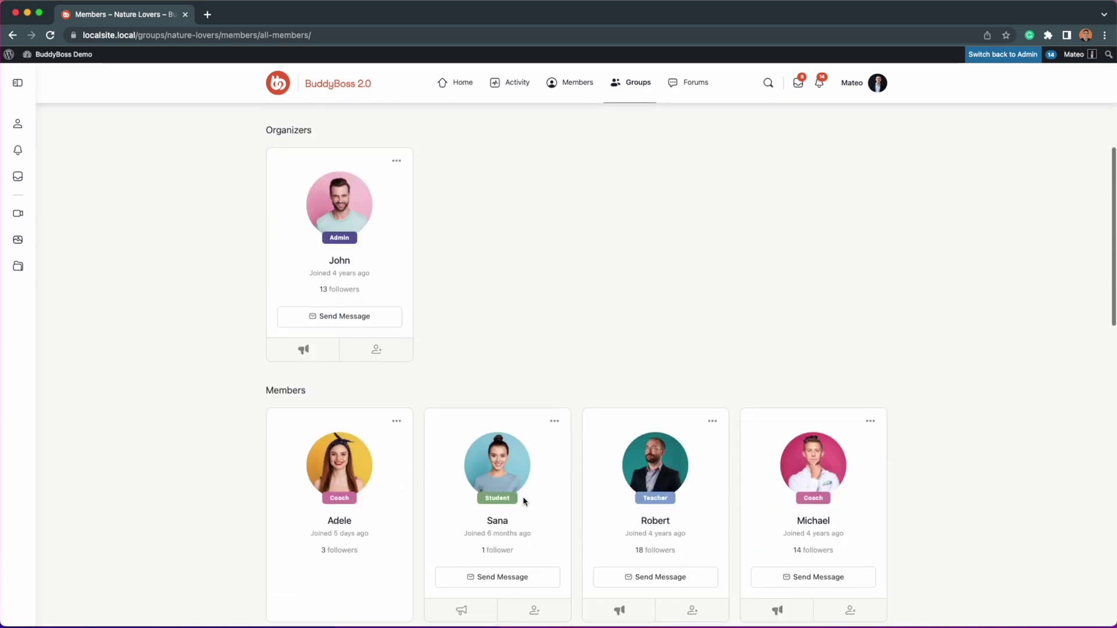
{"action": "scroll", "coordinate": [523, 501], "scroll_direction": "down", "scroll_amount": 1}
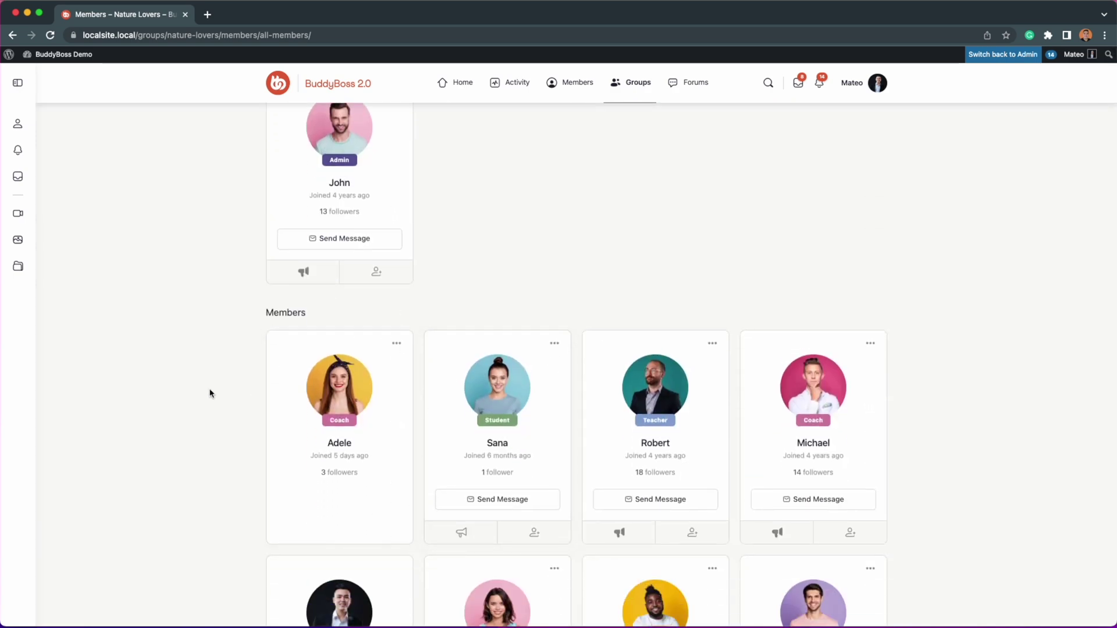
{"action": "left_click", "coordinate": [396, 344]}
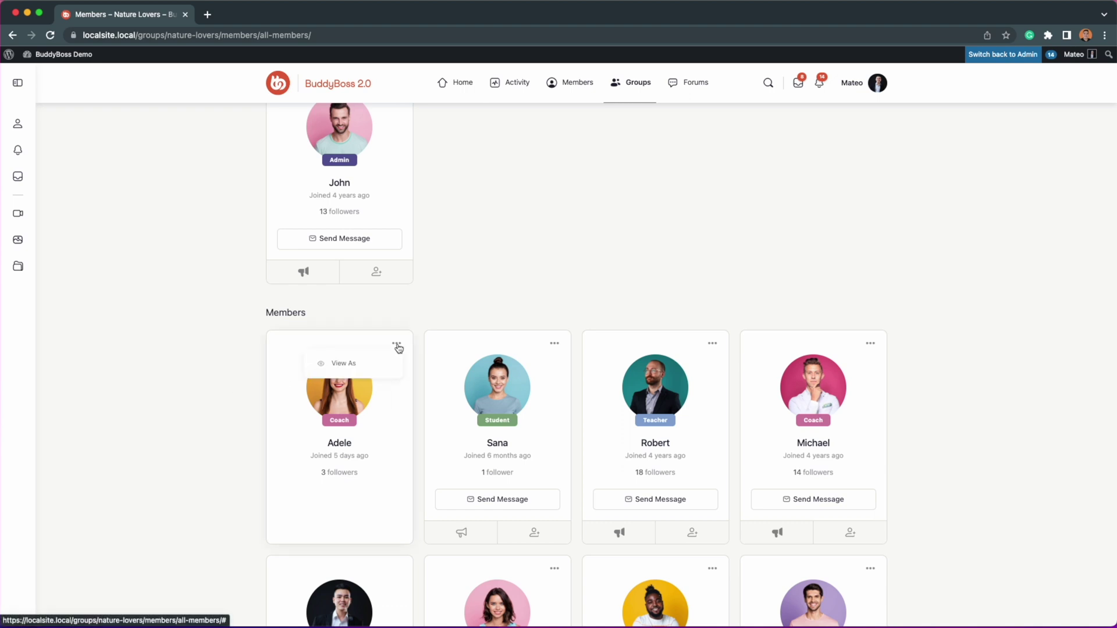
{"action": "left_click", "coordinate": [377, 363]}
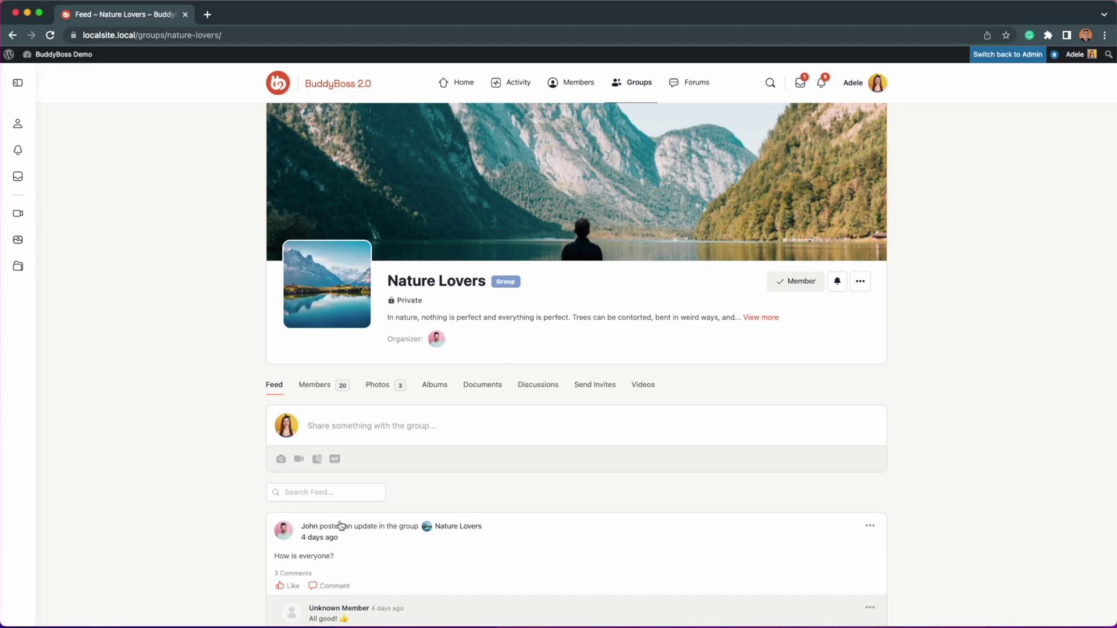
- As Adele, review the Nature Lovers feed and Members grid, where Mateo has no photo or message option
{"action": "scroll", "coordinate": [371, 524], "scroll_direction": "down", "scroll_amount": 5}
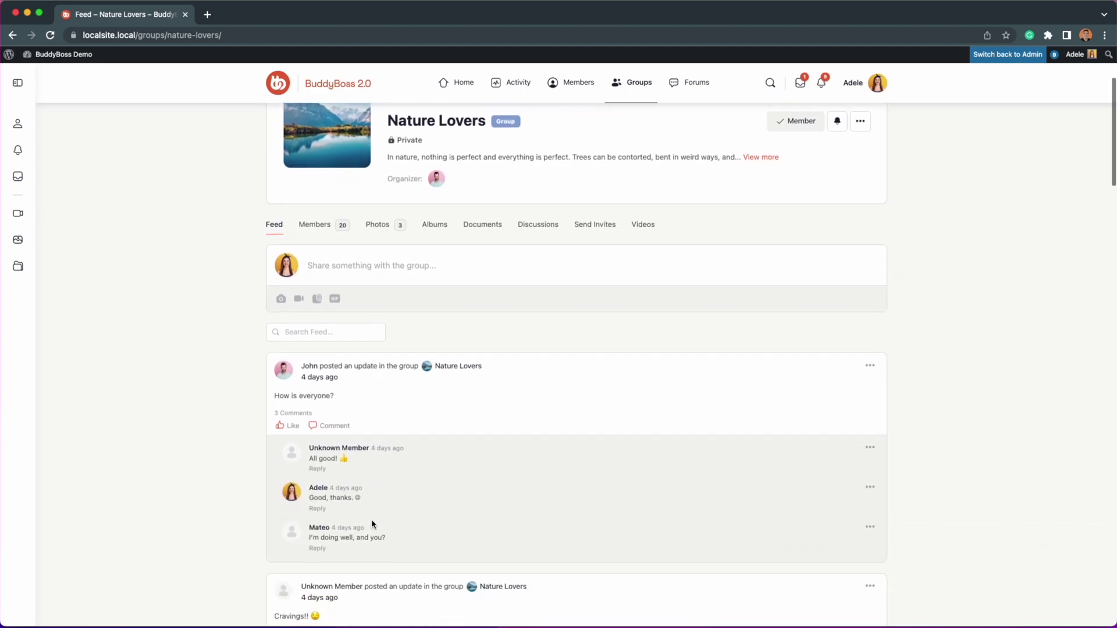
{"action": "scroll", "coordinate": [371, 524], "scroll_direction": "down", "scroll_amount": 2}
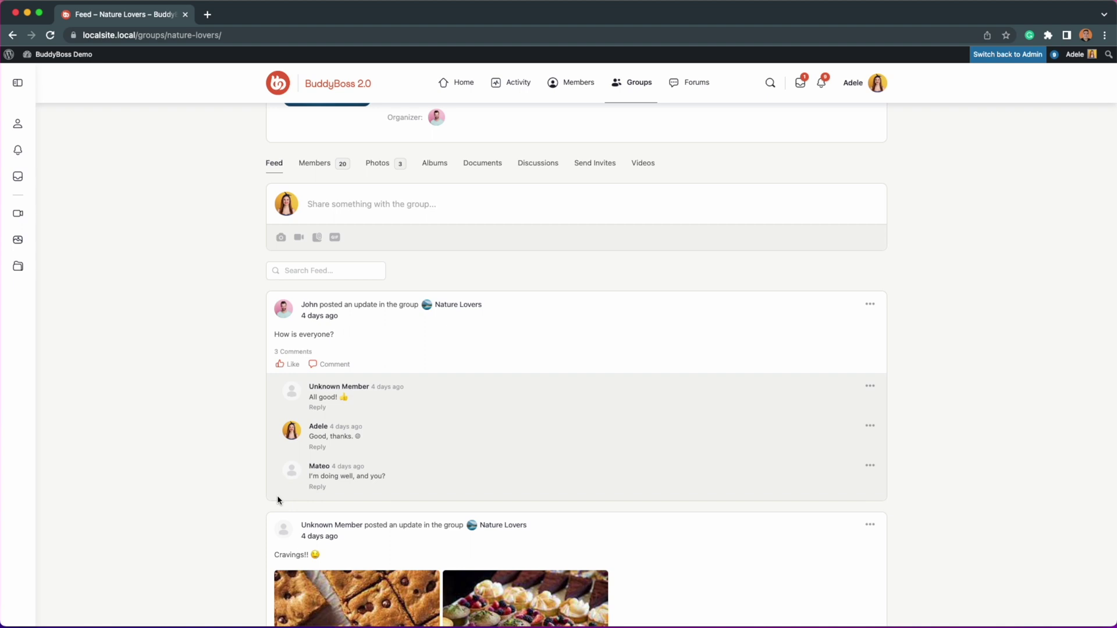
{"action": "scroll", "coordinate": [277, 495], "scroll_direction": "up", "scroll_amount": 2}
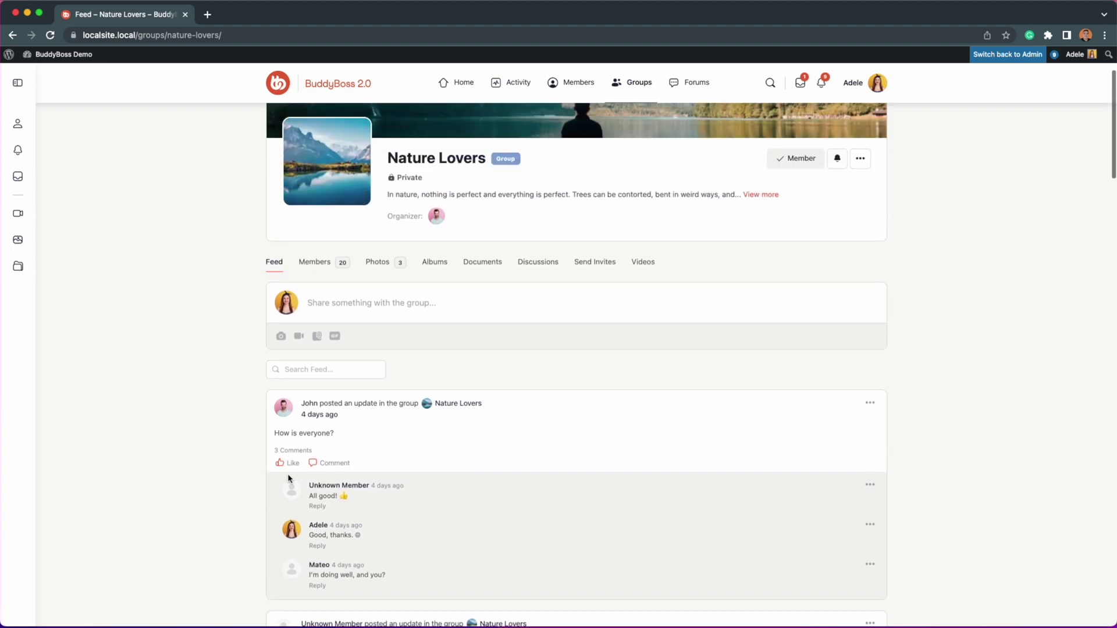
{"action": "left_click", "coordinate": [325, 268]}
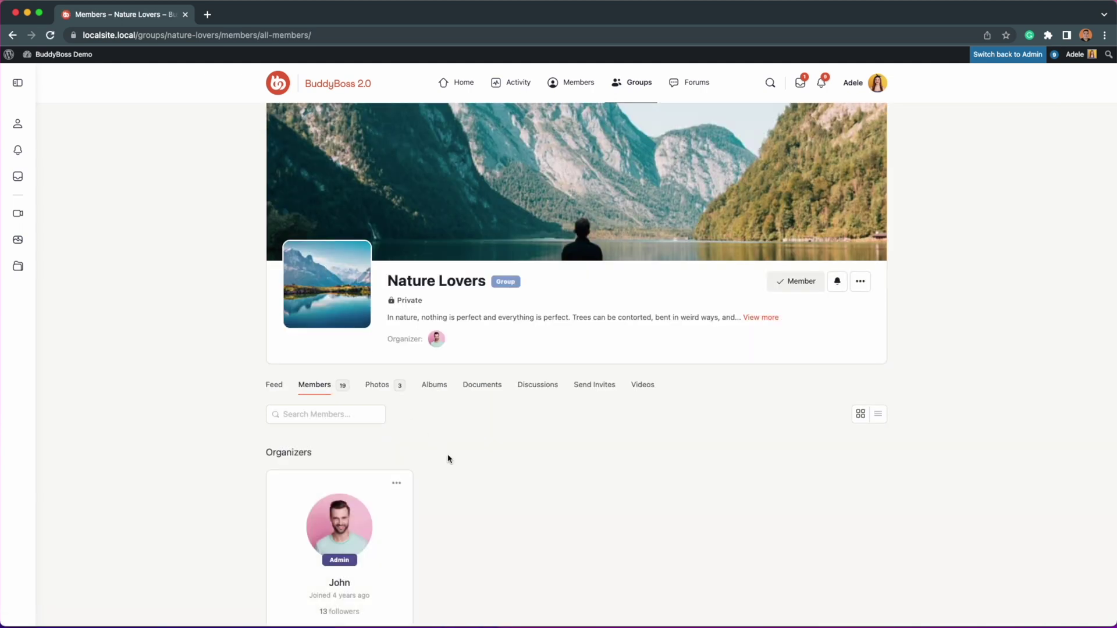
{"action": "scroll", "coordinate": [448, 459], "scroll_direction": "down", "scroll_amount": 8}
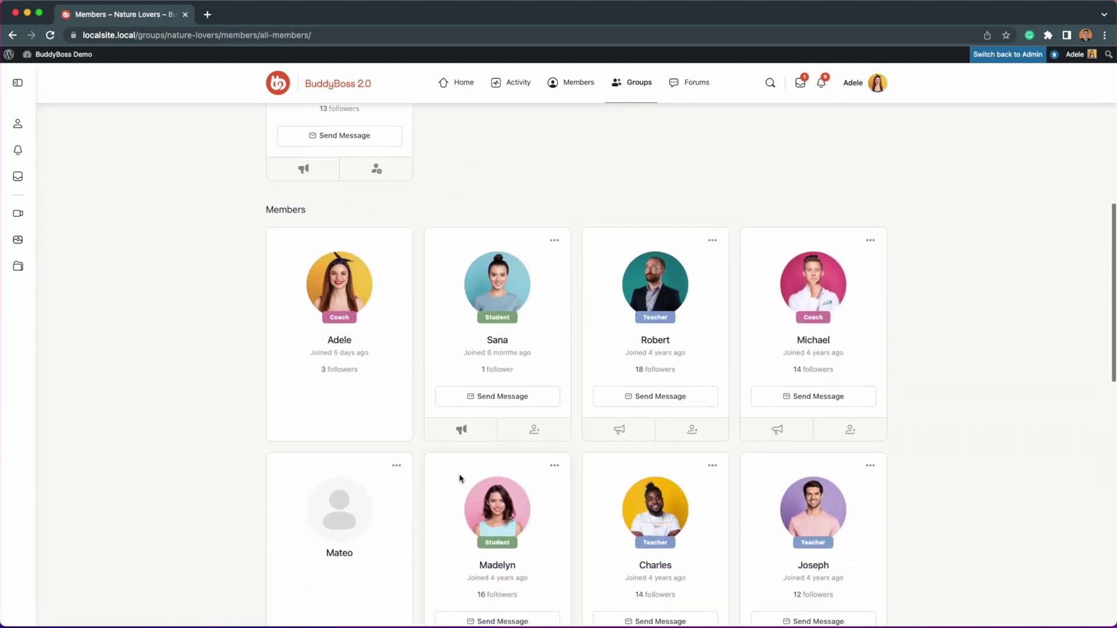
{"action": "scroll", "coordinate": [460, 479], "scroll_direction": "down", "scroll_amount": 2}
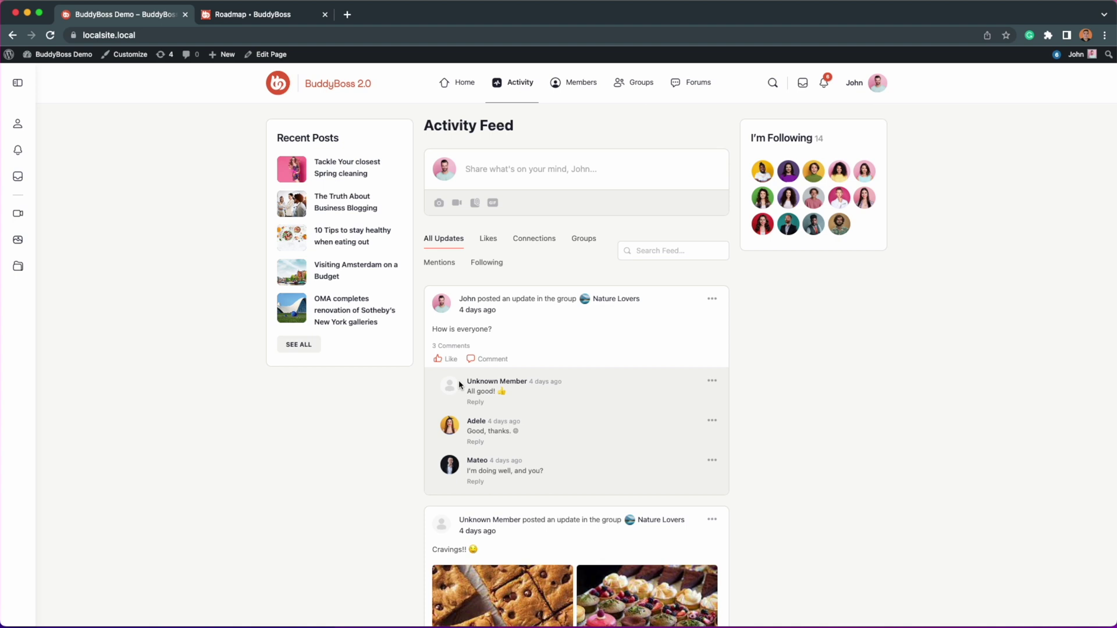
- Skim John's activity feed and recent messages list, then bring up the BuddyBoss Roadmap tab
{"action": "scroll", "coordinate": [562, 475], "scroll_direction": "down", "scroll_amount": 3}
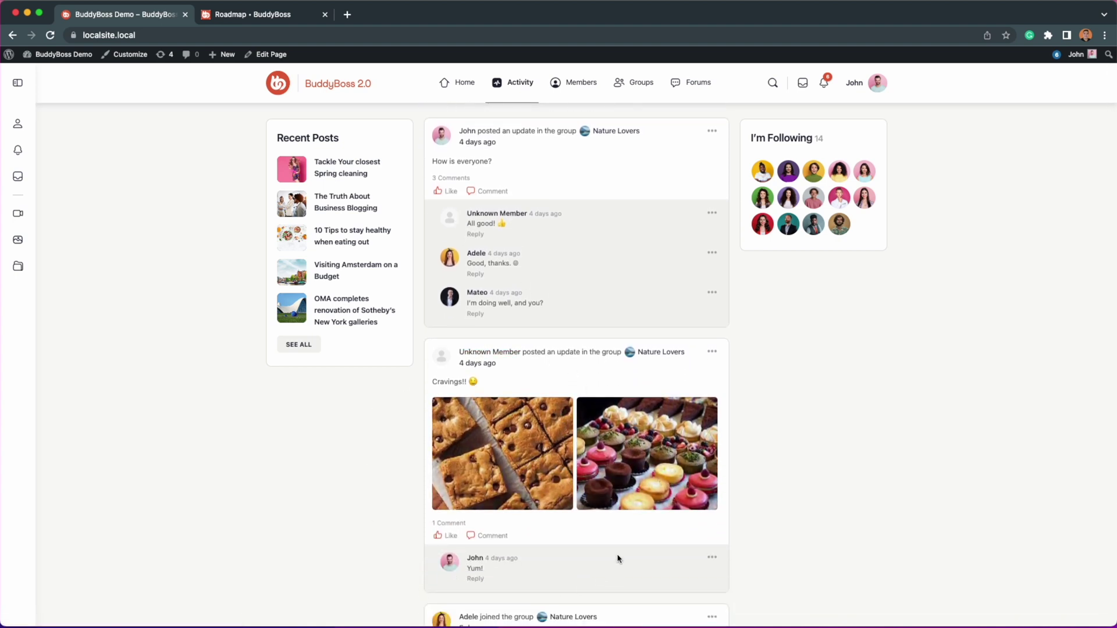
{"action": "left_click", "coordinate": [803, 87]}
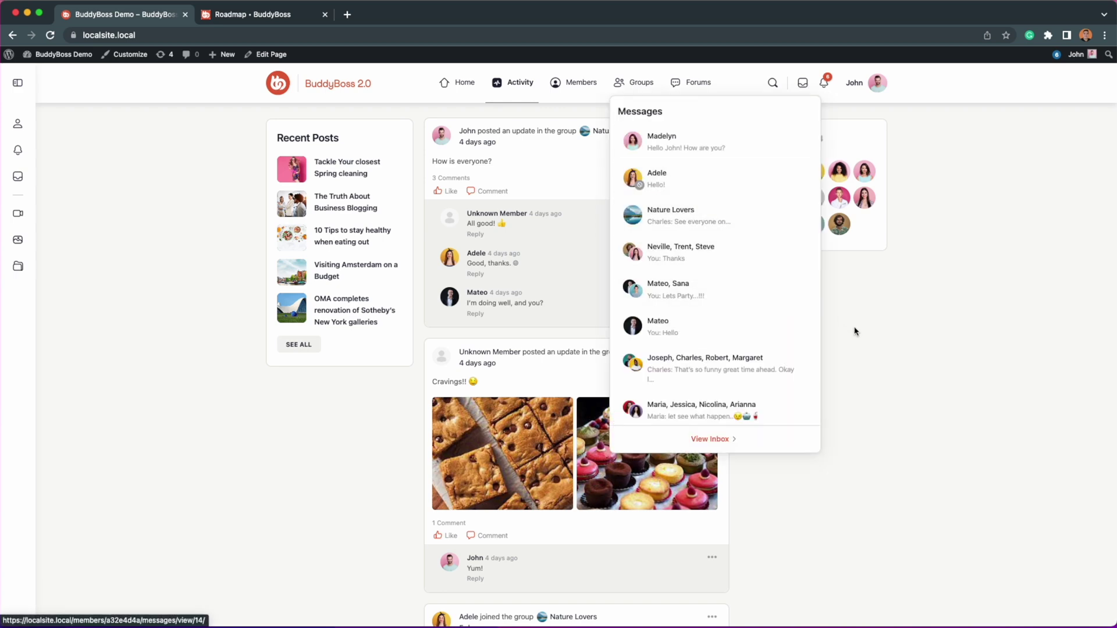
{"action": "left_click", "coordinate": [871, 344]}
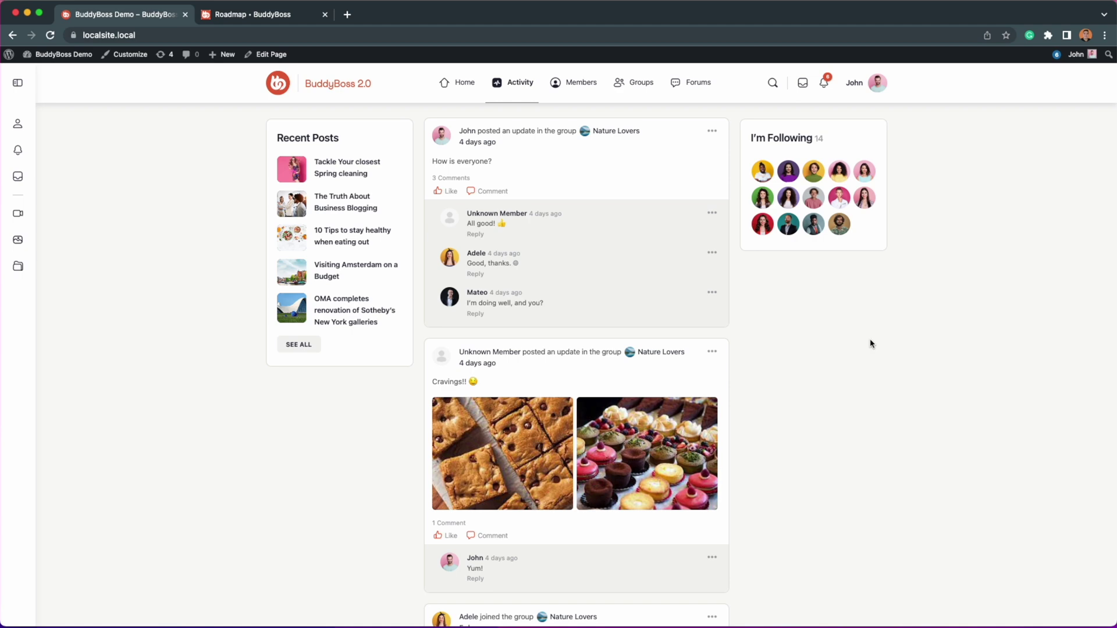
{"action": "left_click", "coordinate": [258, 15]}
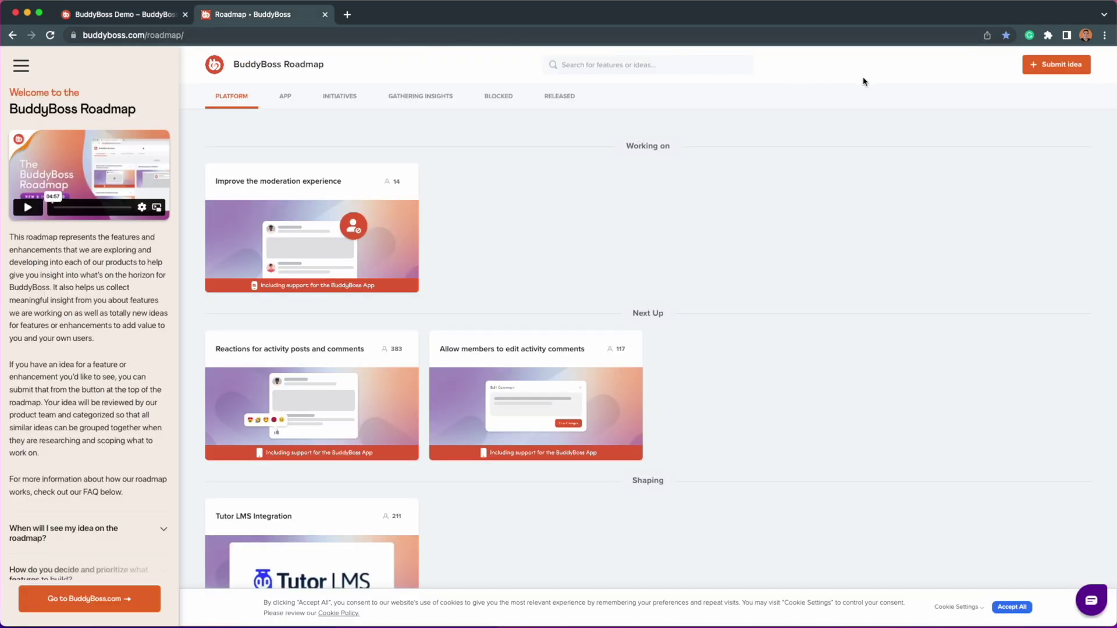
- Open the 'Submit new idea' form from the roadmap's Submit idea button
{"action": "left_click", "coordinate": [1068, 72]}
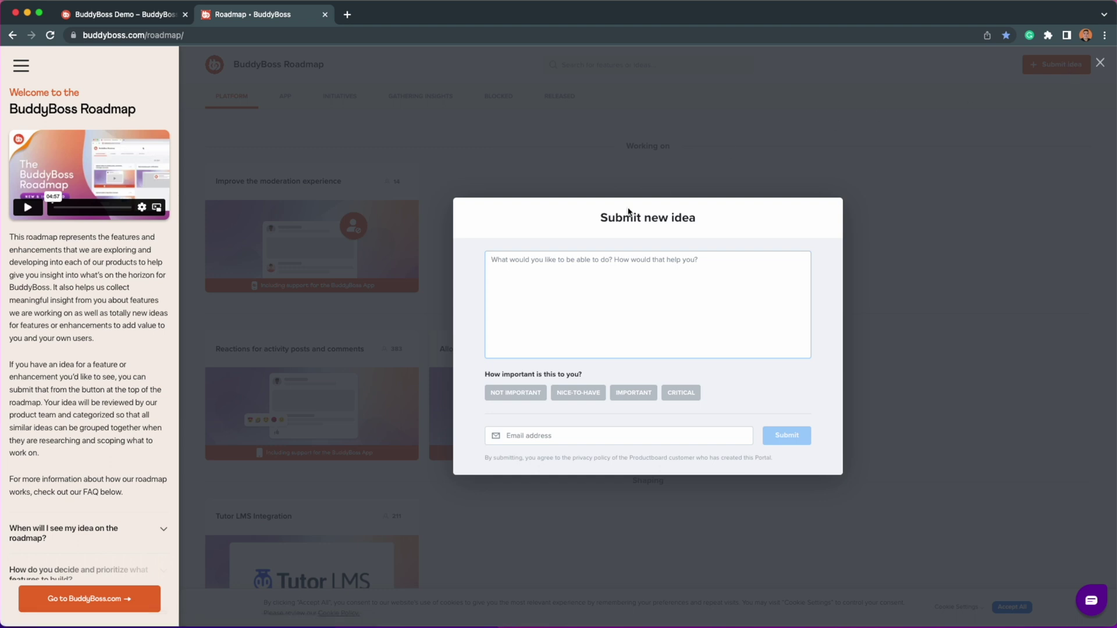